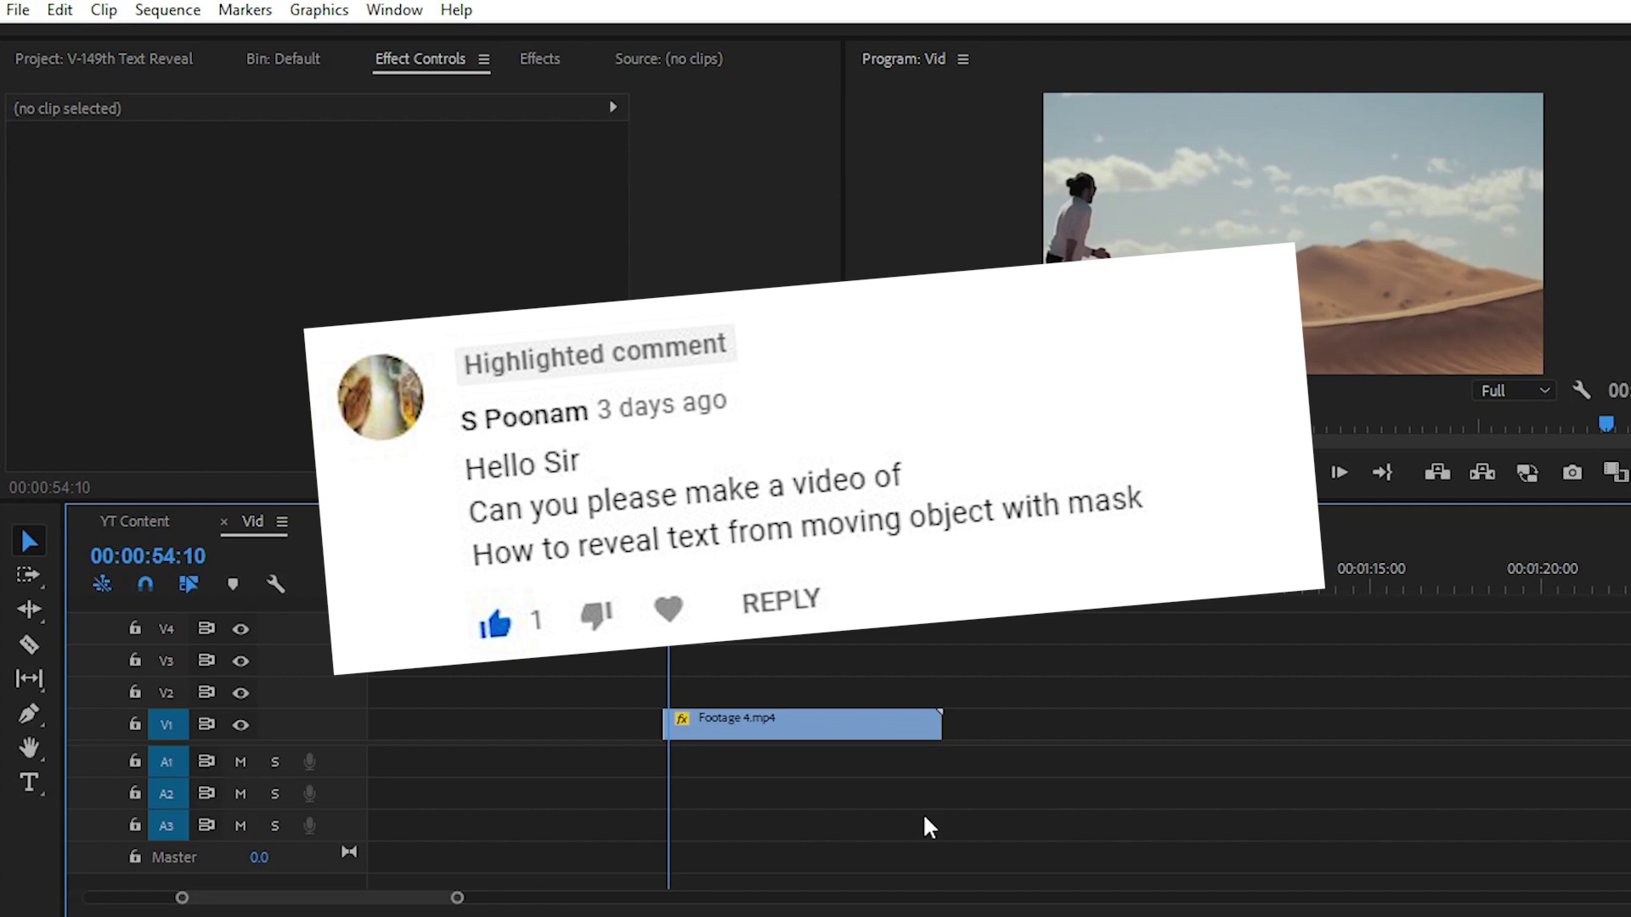
Preview the desert footage and add a 'Jump' text title on the frame.
{"action": "left_click", "coordinate": [725, 735]}
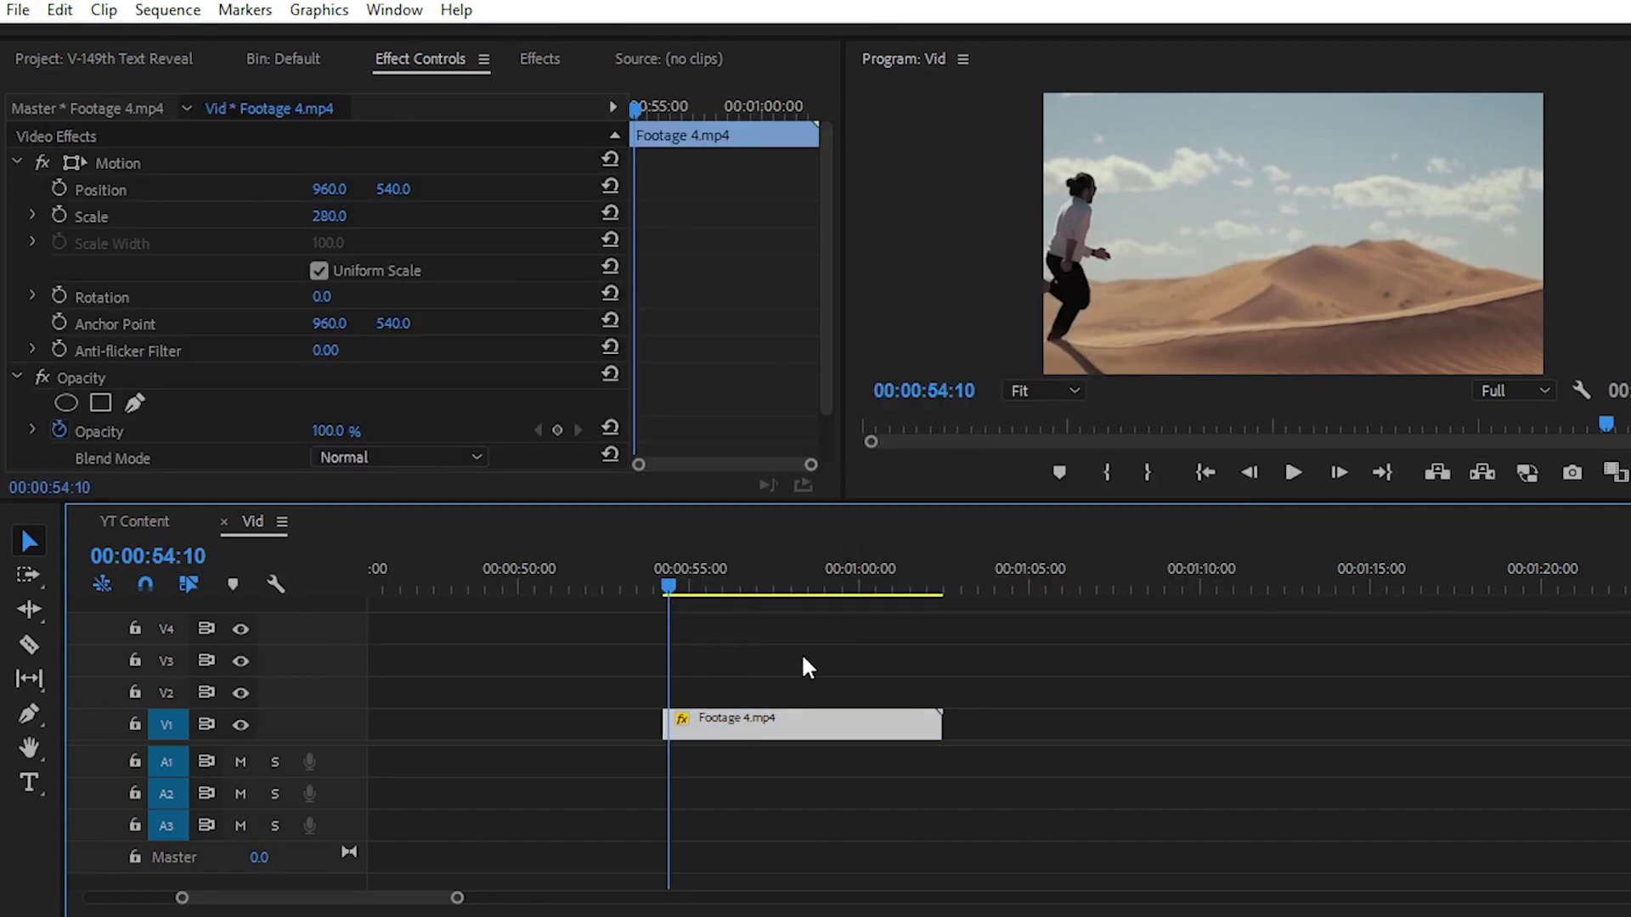
{"action": "key", "text": "space"}
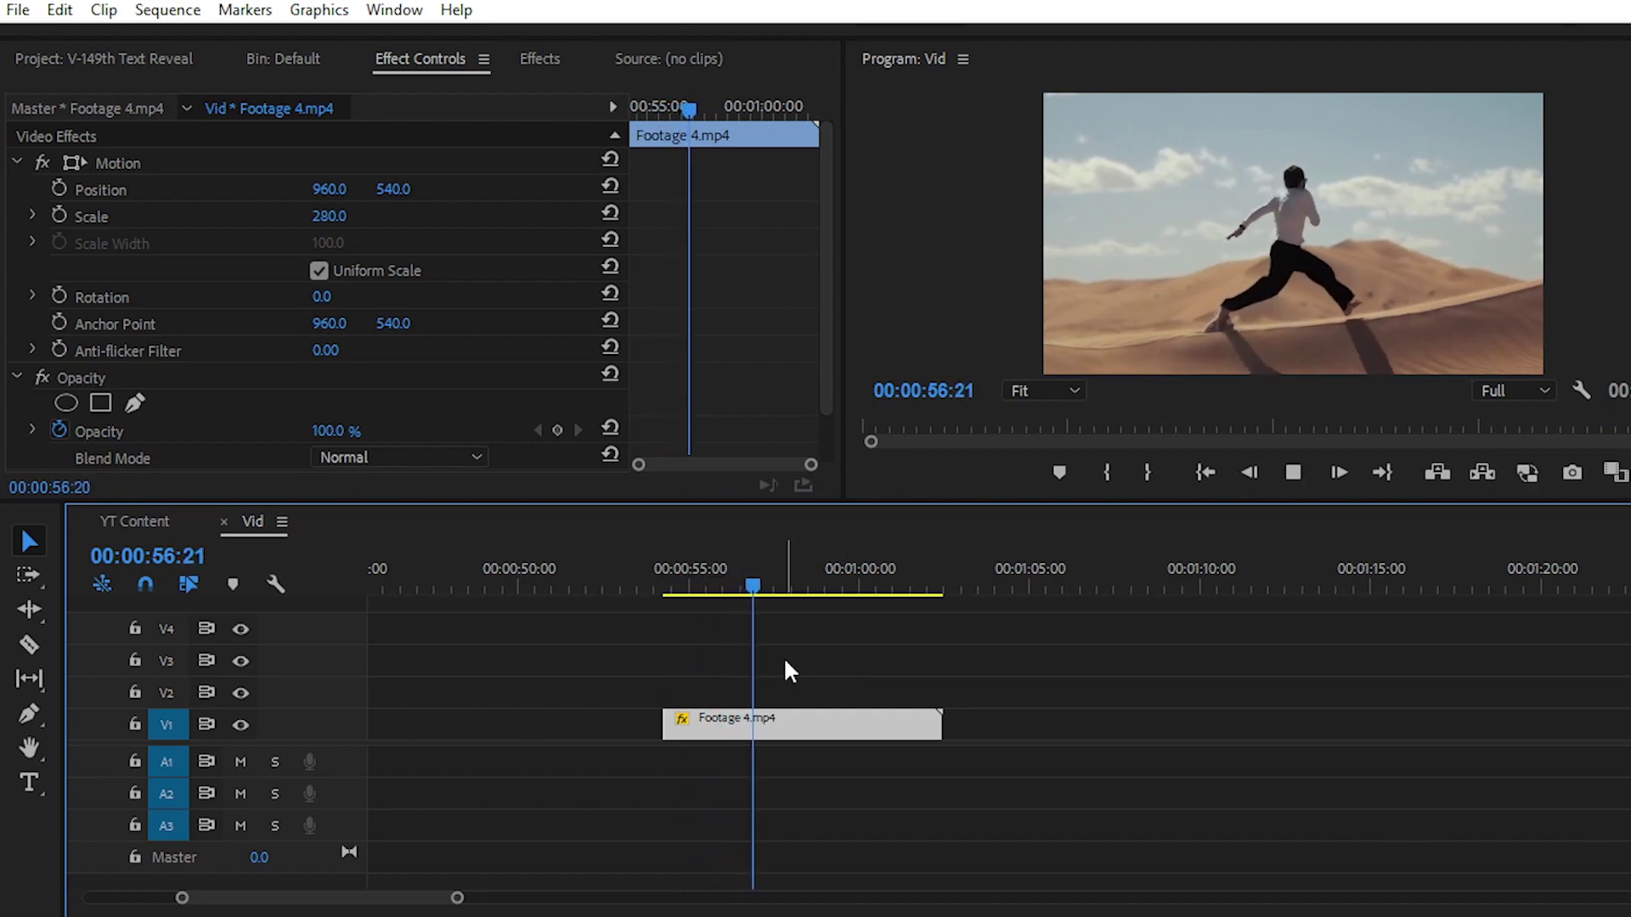
{"action": "key", "text": "space"}
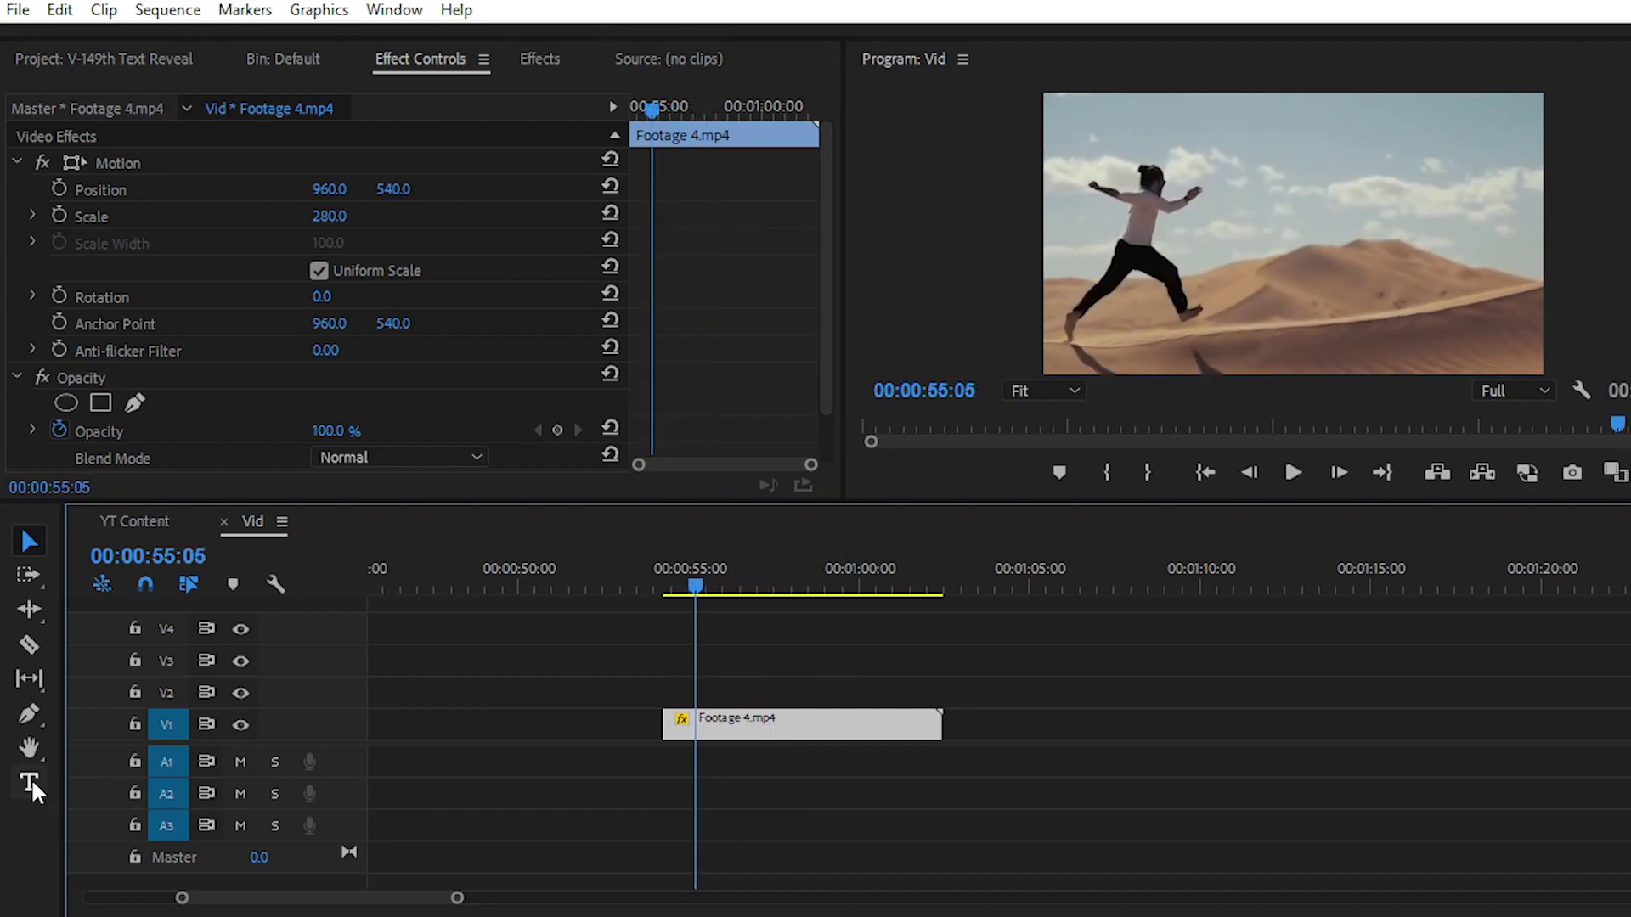
{"action": "left_click", "coordinate": [29, 783]}
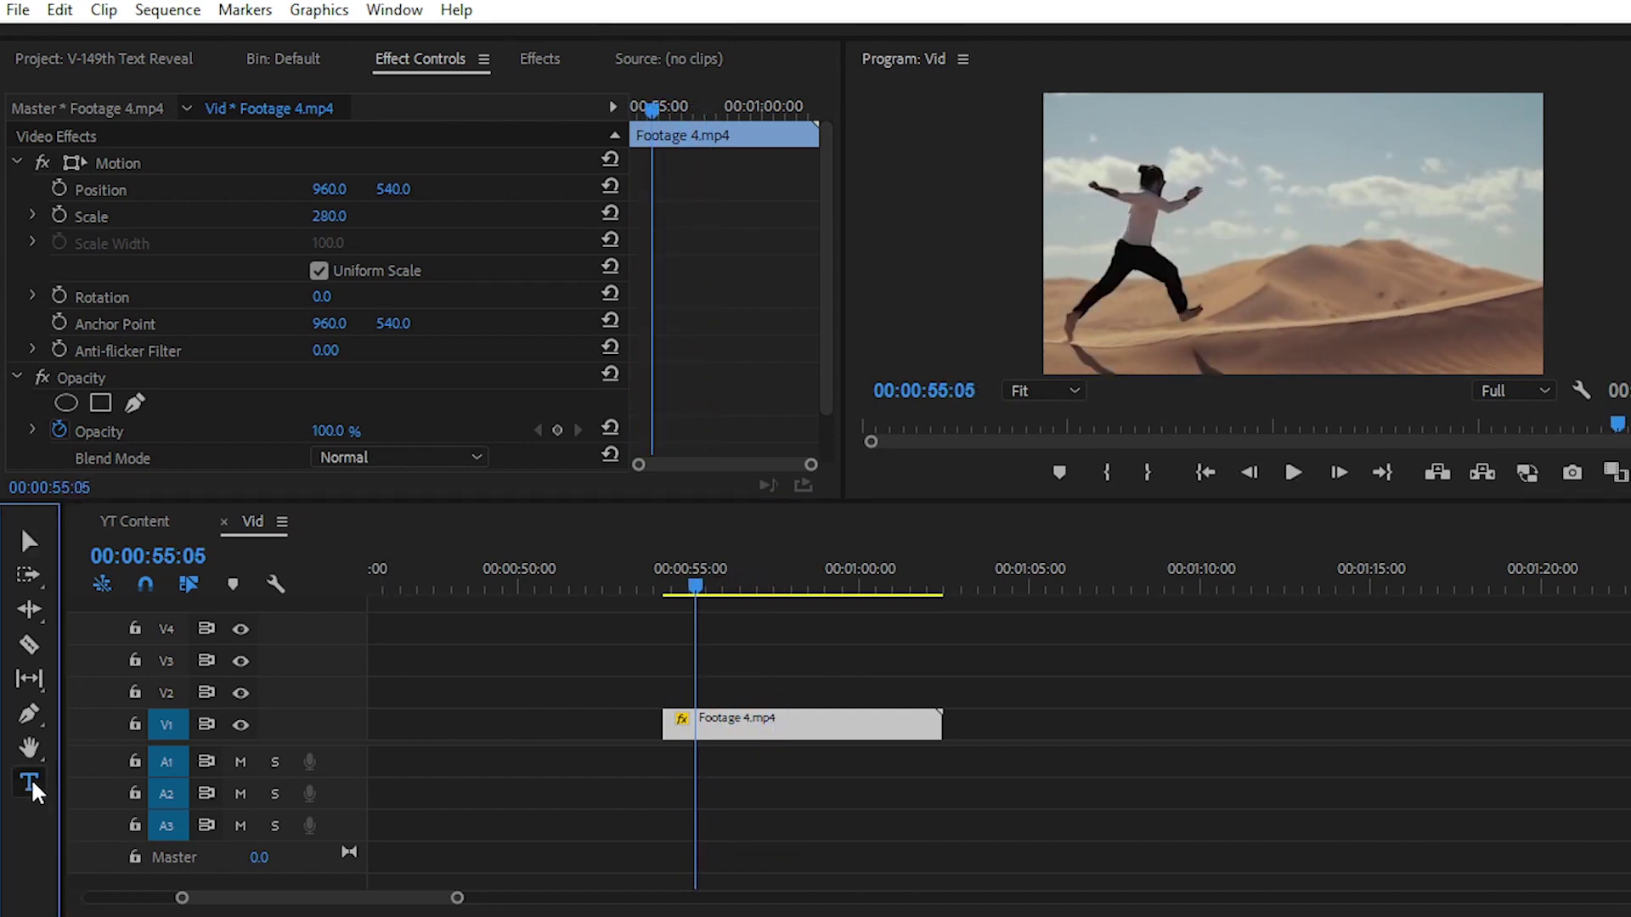
{"action": "left_click", "coordinate": [1291, 251]}
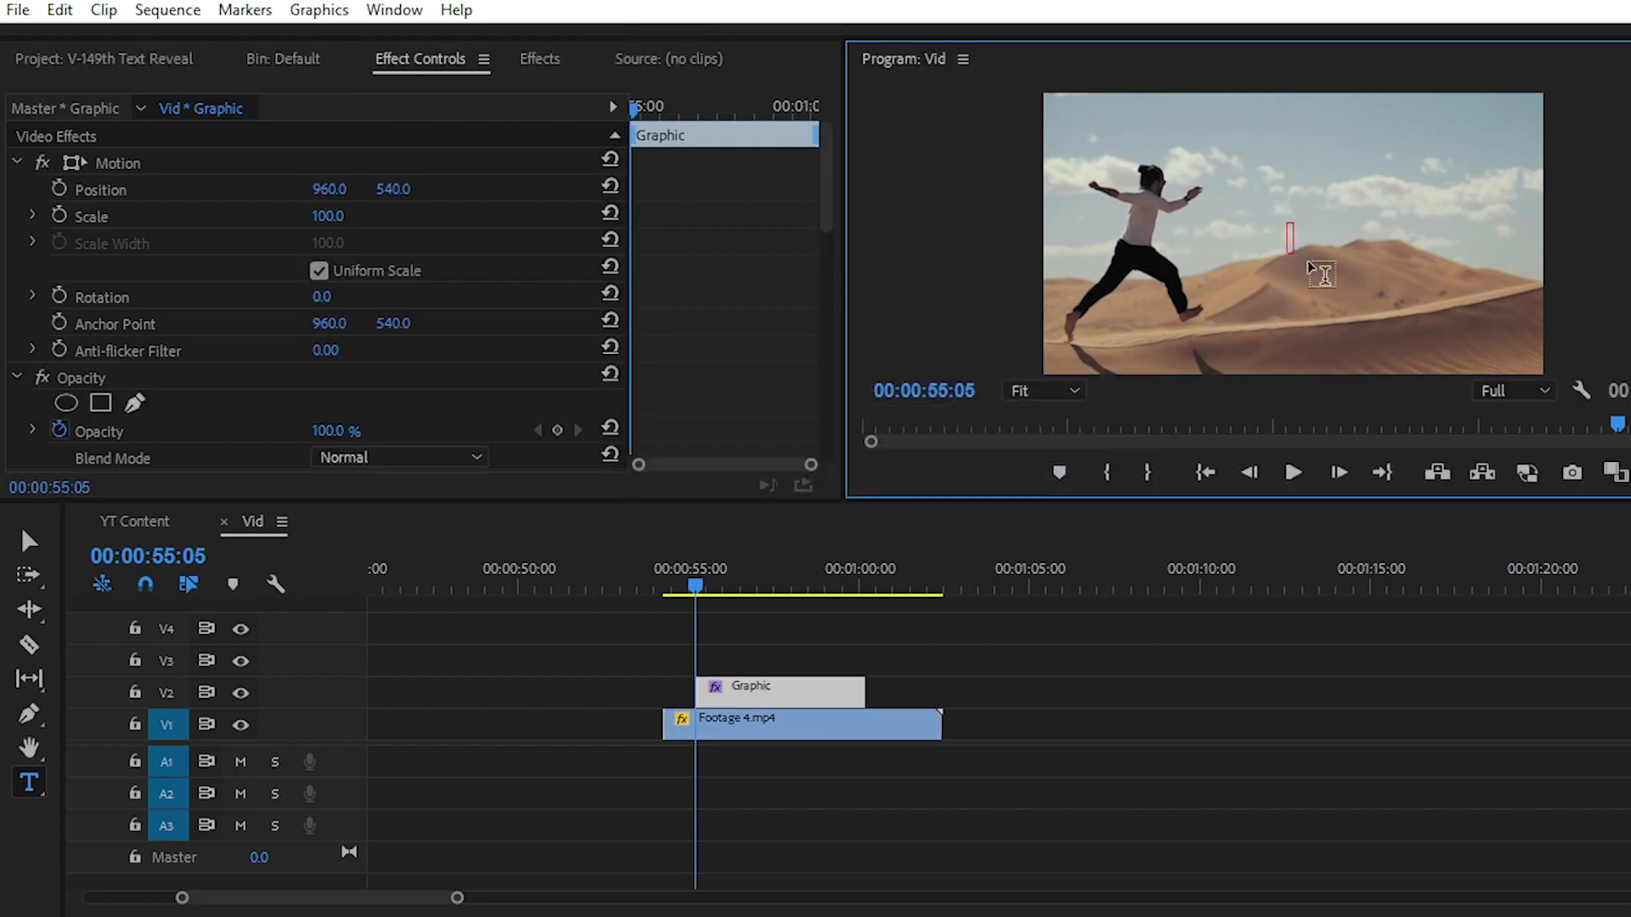
{"action": "type", "text": "Jump"}
{"action": "scroll", "coordinate": [739, 298], "scroll_direction": "down", "scroll_amount": 3}
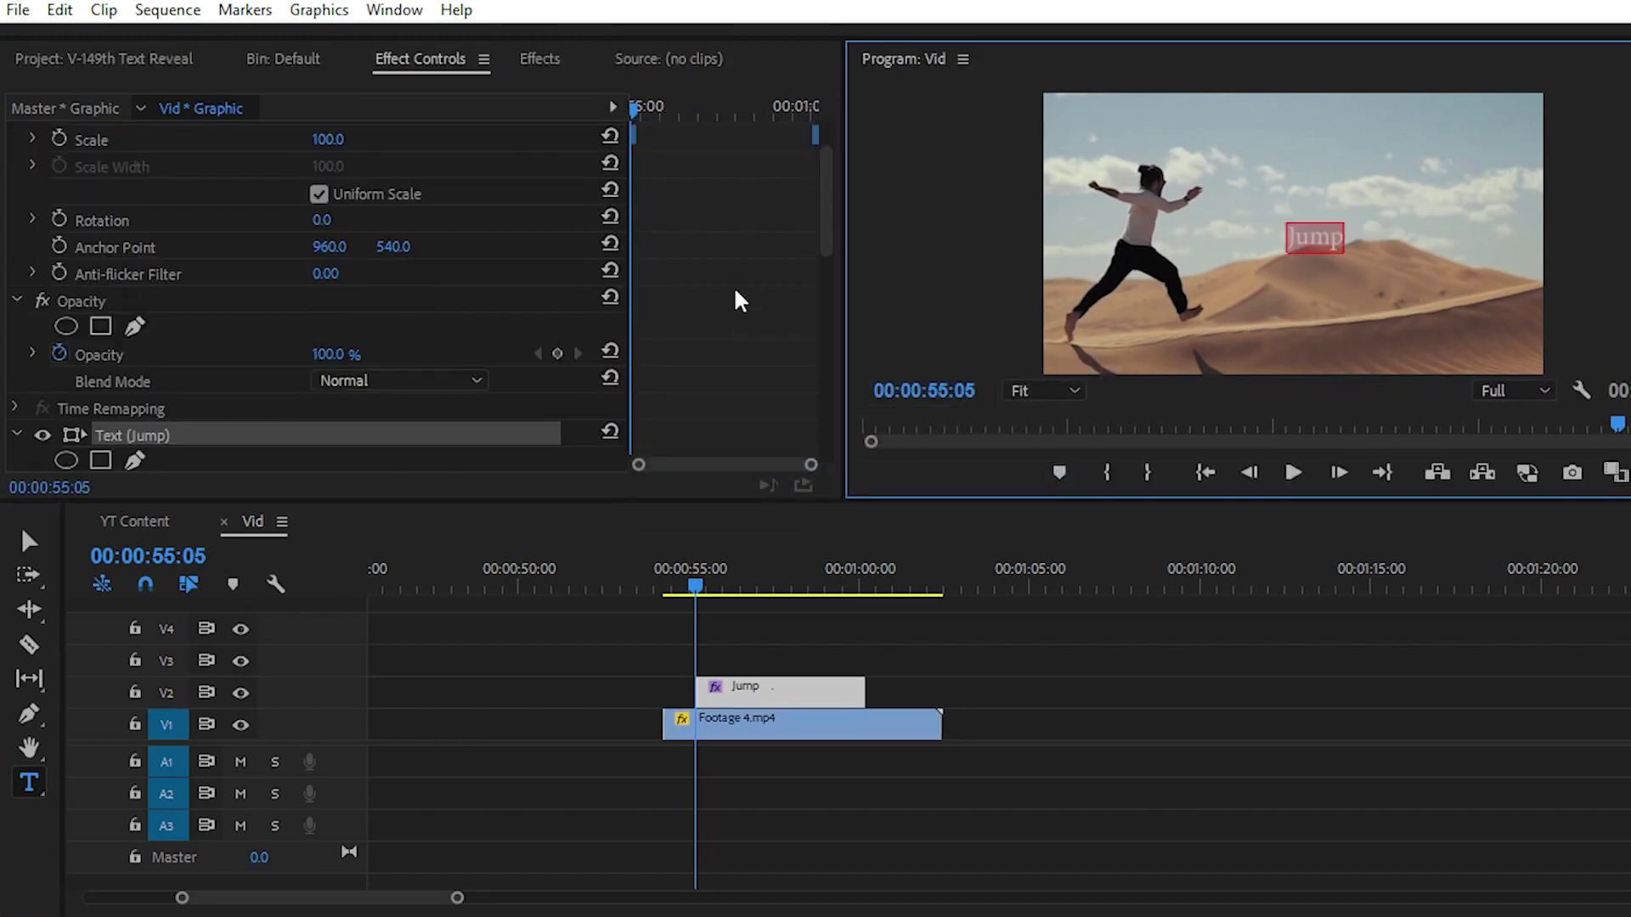
{"action": "scroll", "coordinate": [186, 317], "scroll_direction": "down", "scroll_amount": 5}
Format the title as Minion Pro Bold, All Caps, at size 318.
{"action": "left_click", "coordinate": [175, 353]}
{"action": "left_click", "coordinate": [151, 616]}
{"action": "scroll", "coordinate": [506, 411], "scroll_direction": "down", "scroll_amount": 3}
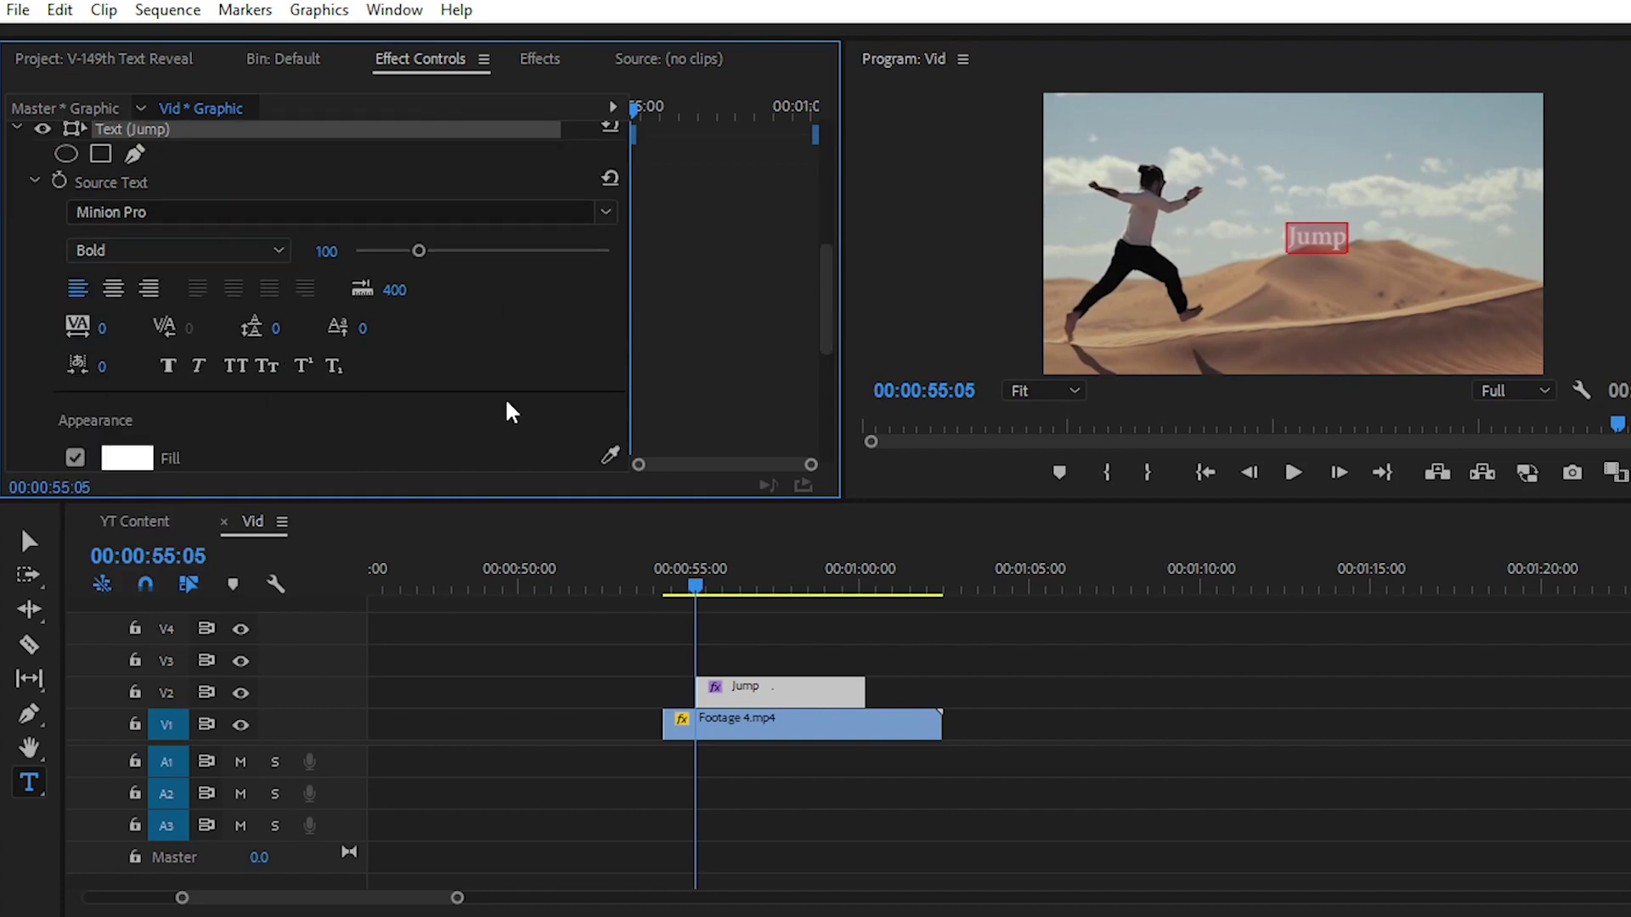
{"action": "left_click", "coordinate": [236, 286]}
{"action": "scroll", "coordinate": [498, 309], "scroll_direction": "up", "scroll_amount": 3}
{"action": "mouse_move", "coordinate": [419, 302]}
{"action": "left_mouse_down"}
{"action": "mouse_move", "coordinate": [569, 323]}
{"action": "mouse_move", "coordinate": [553, 321]}
{"action": "left_mouse_up"}
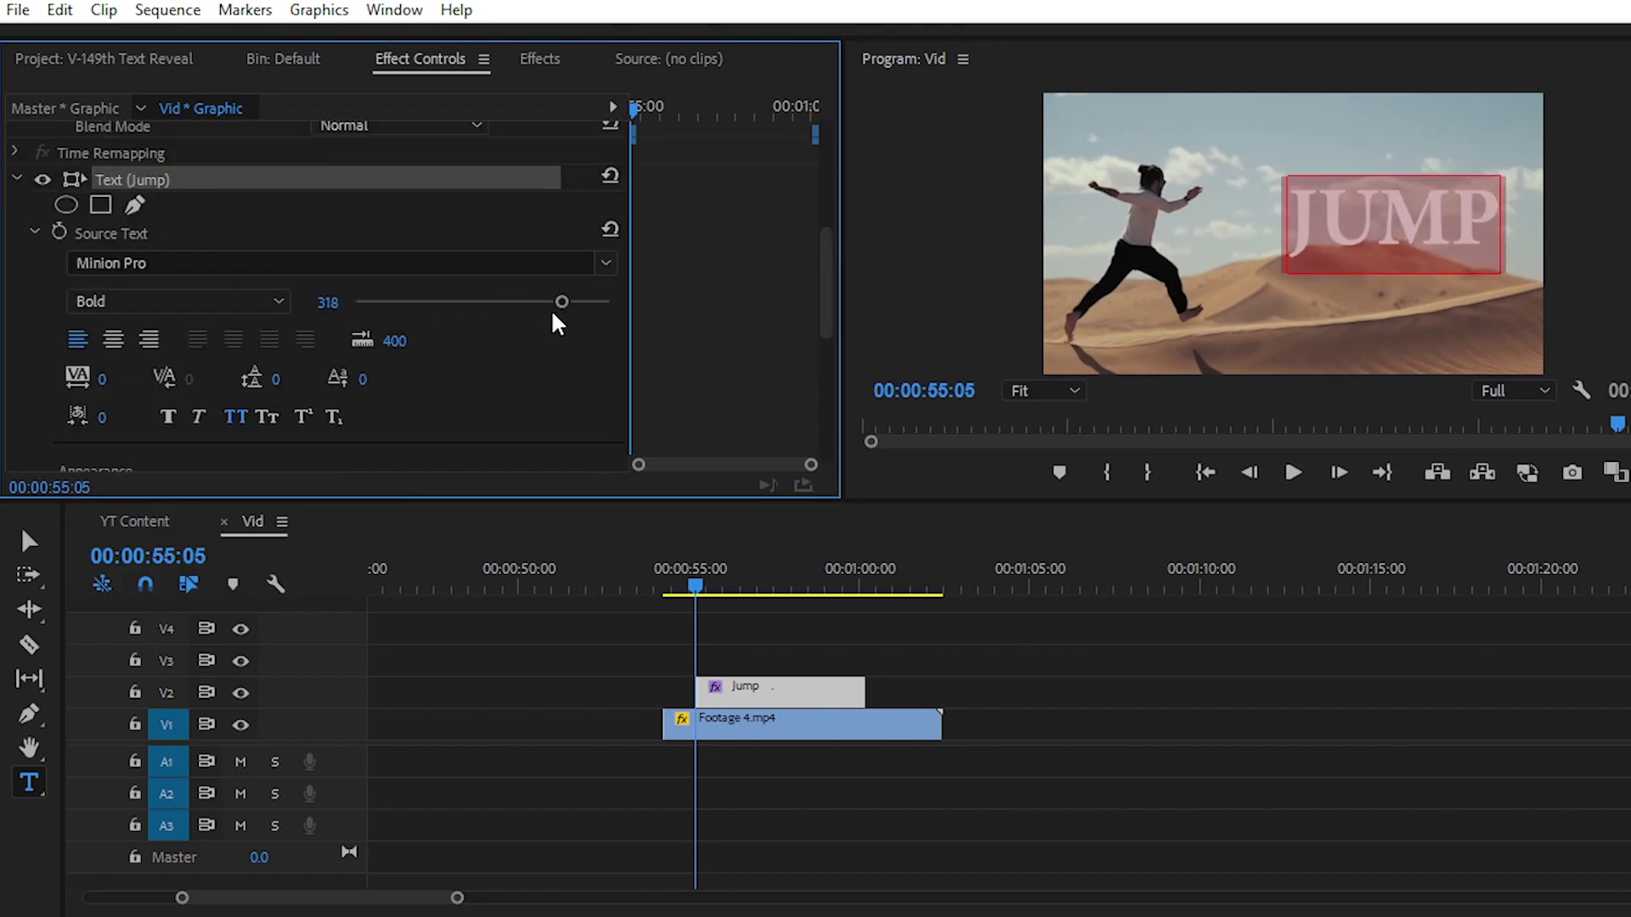
{"action": "left_click", "coordinate": [394, 10]}
{"action": "left_click", "coordinate": [484, 488]}
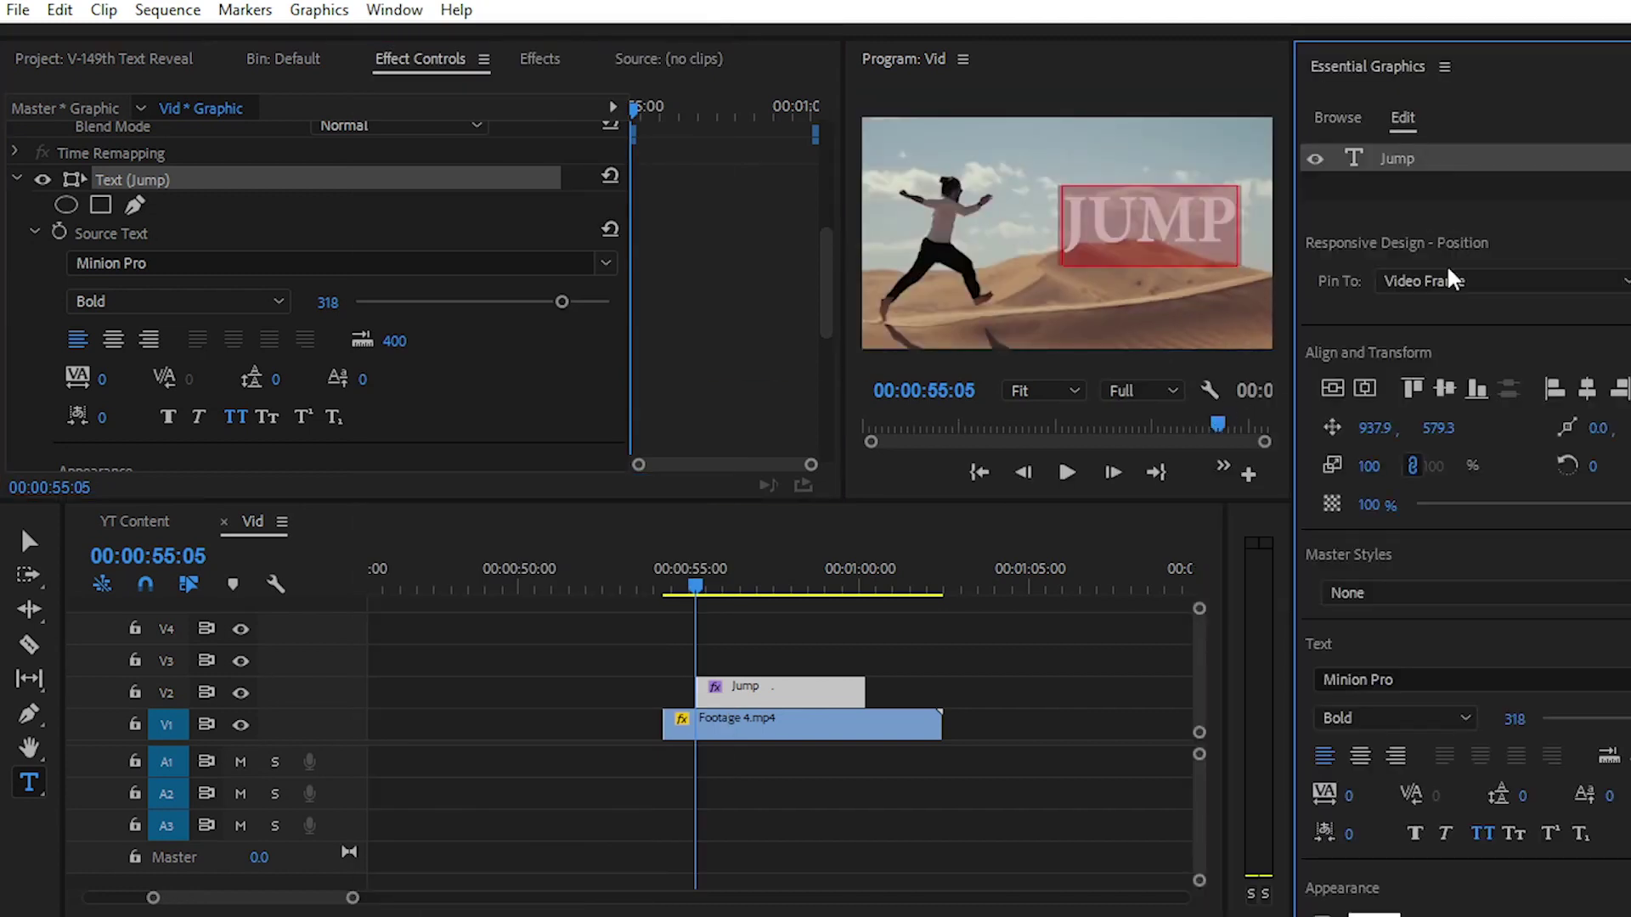
{"action": "left_click_drag", "start_coordinate": [857, 583], "coordinate": [735, 593]}
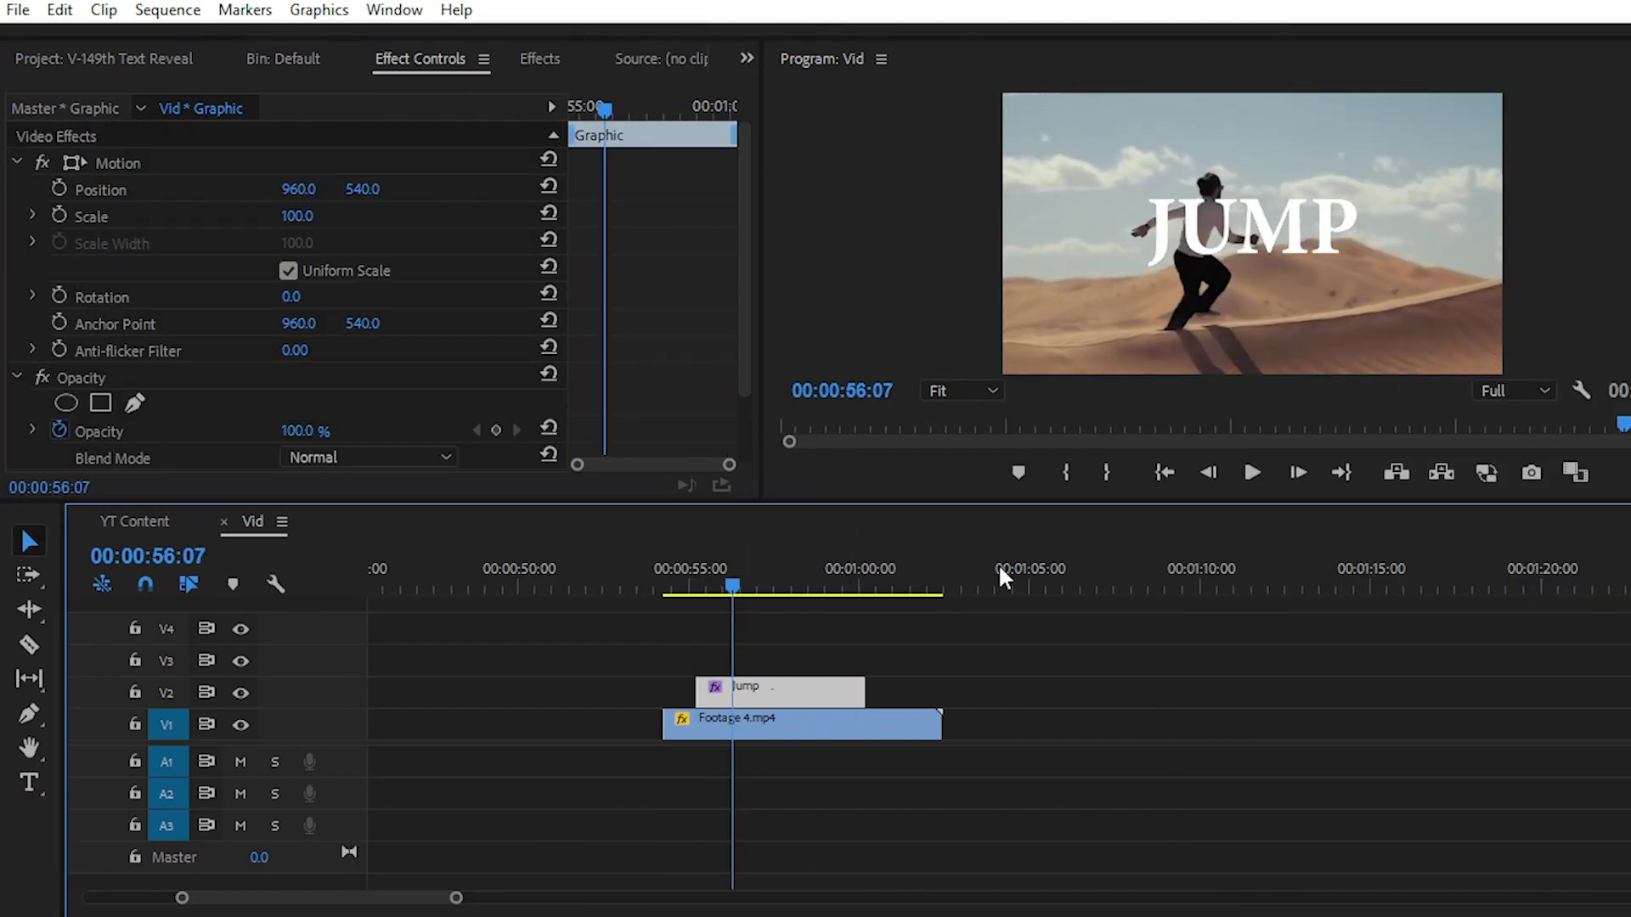
Drag the JUMP title slightly right so its J overlaps the runner's back, checking nearby frames.
{"action": "left_click", "coordinate": [1254, 252]}
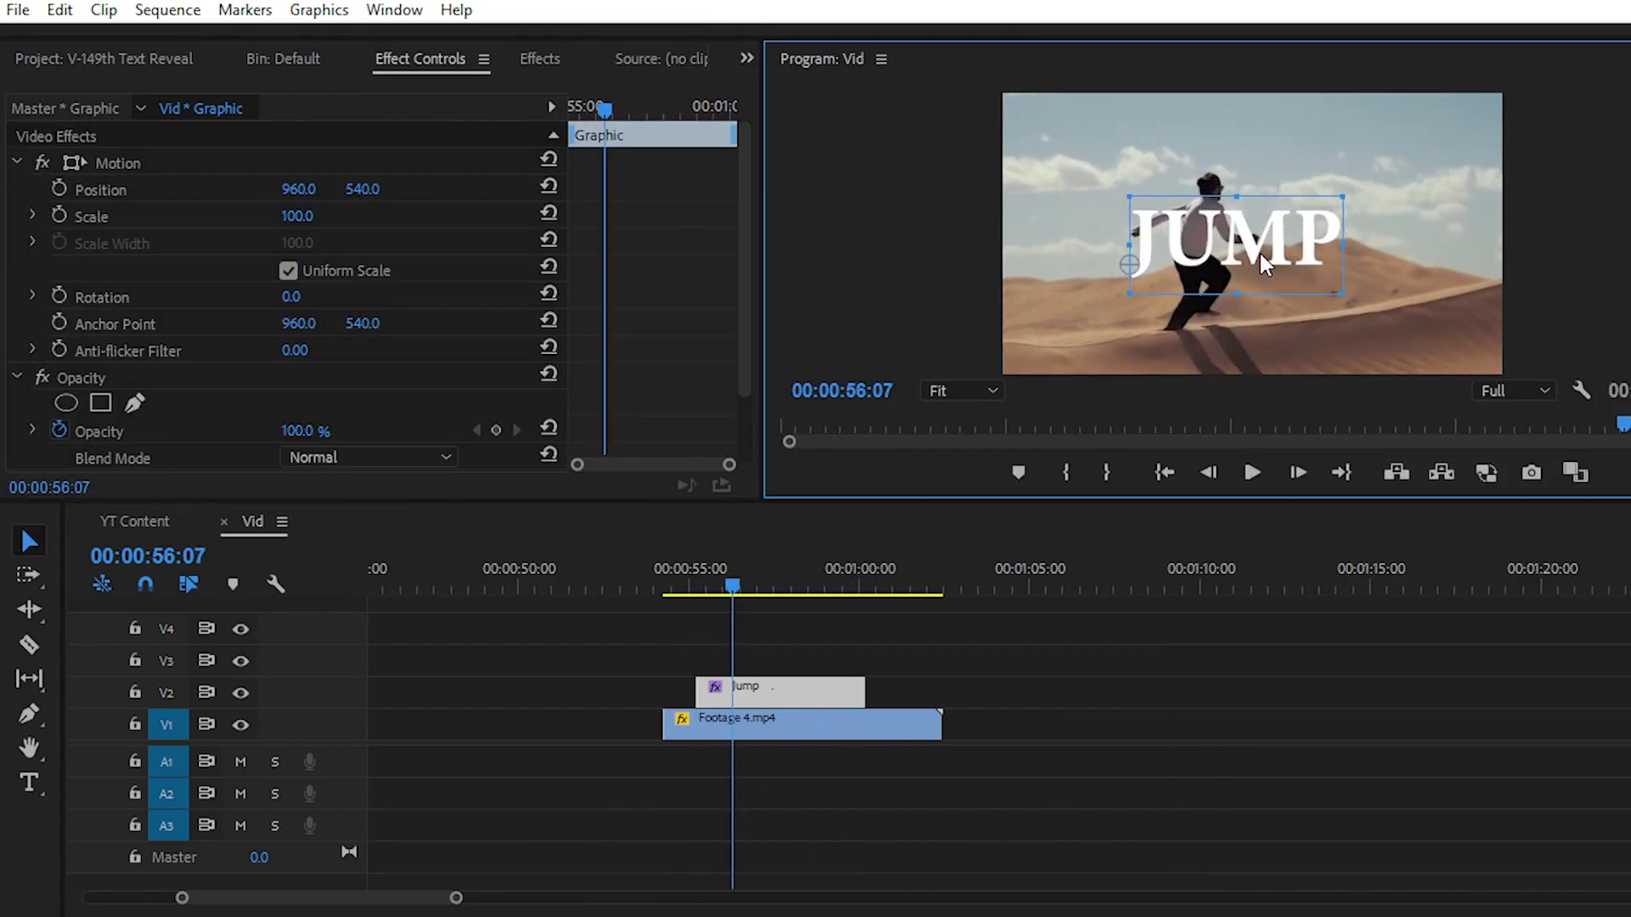
{"action": "left_click_drag", "start_coordinate": [1260, 253], "coordinate": [1226, 265]}
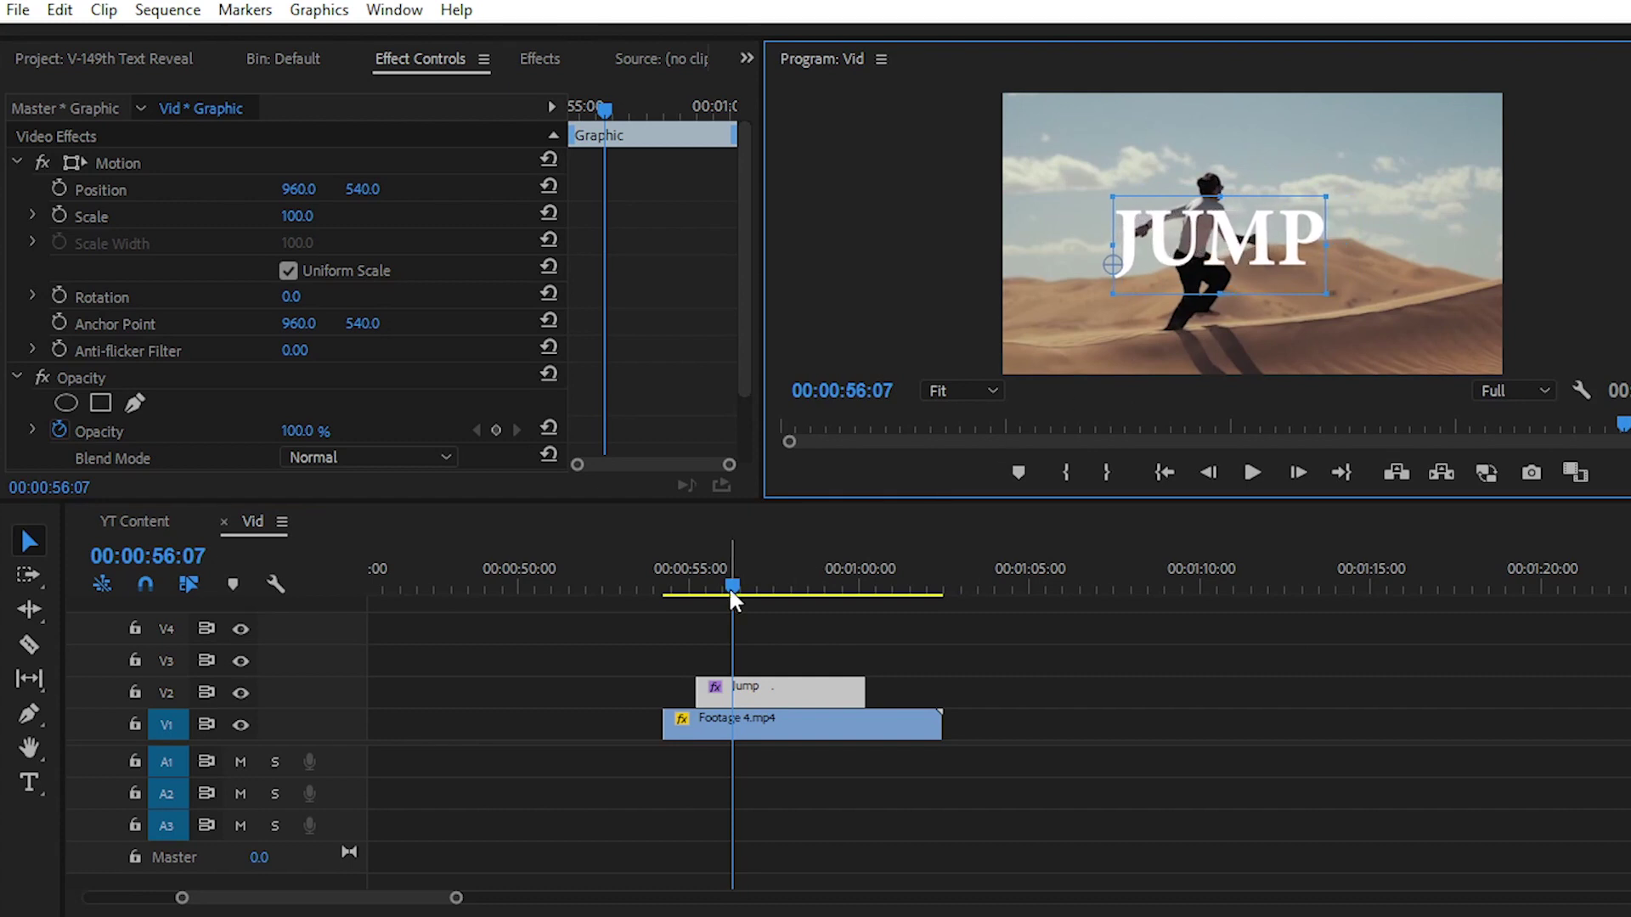
{"action": "mouse_move", "coordinate": [732, 587]}
{"action": "left_mouse_down"}
{"action": "mouse_move", "coordinate": [705, 605]}
{"action": "mouse_move", "coordinate": [728, 599]}
{"action": "left_mouse_up"}
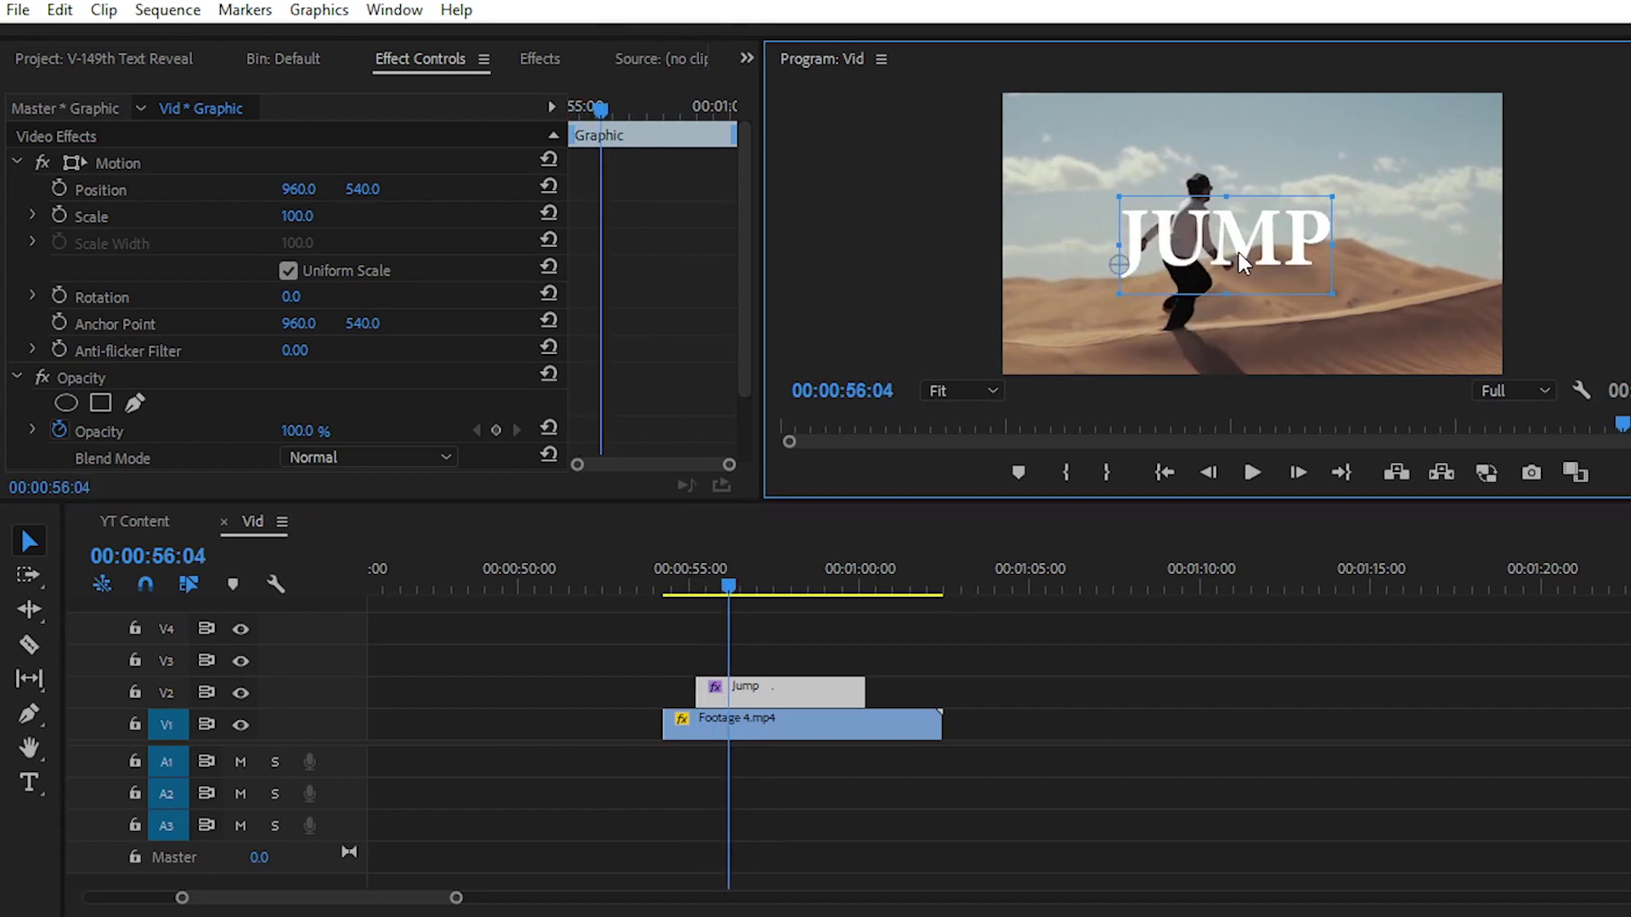
{"action": "left_click_drag", "start_coordinate": [1159, 252], "coordinate": [1193, 252]}
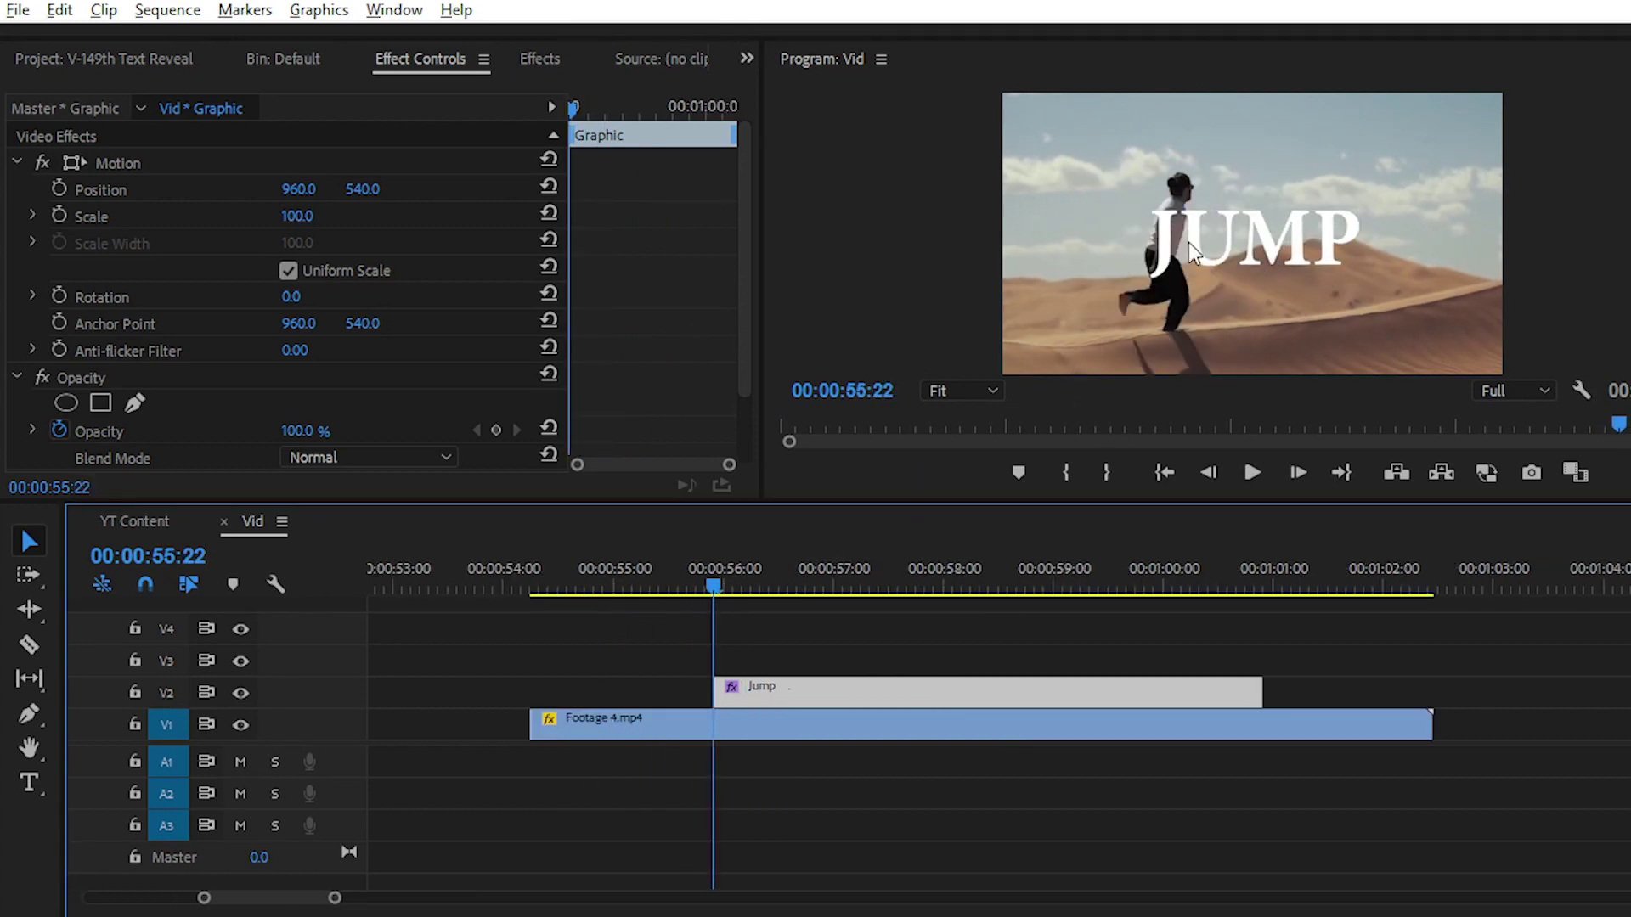
{"action": "left_click", "coordinate": [1193, 252]}
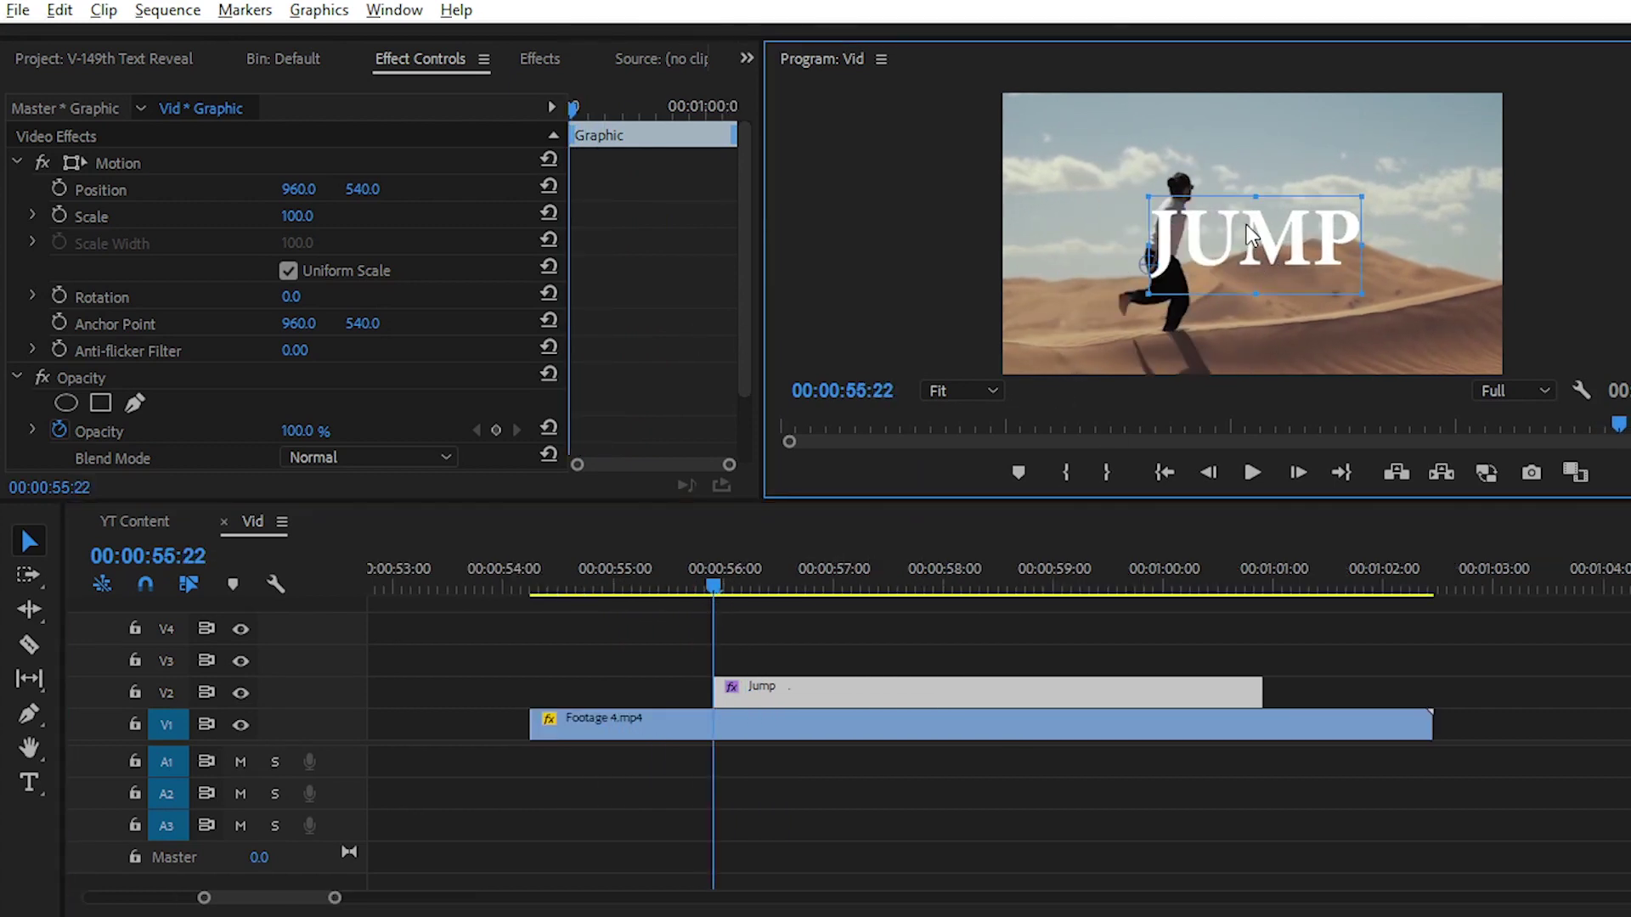
{"action": "key", "text": "grave"}
{"action": "mouse_move", "coordinate": [792, 441]}
{"action": "left_mouse_down"}
{"action": "mouse_move", "coordinate": [807, 452]}
{"action": "mouse_move", "coordinate": [776, 444]}
{"action": "left_mouse_up"}
{"action": "key", "text": "grave"}
Turn off the Opacity stopwatch on the Jump clip and maximize the Program monitor.
{"action": "left_click", "coordinate": [799, 606]}
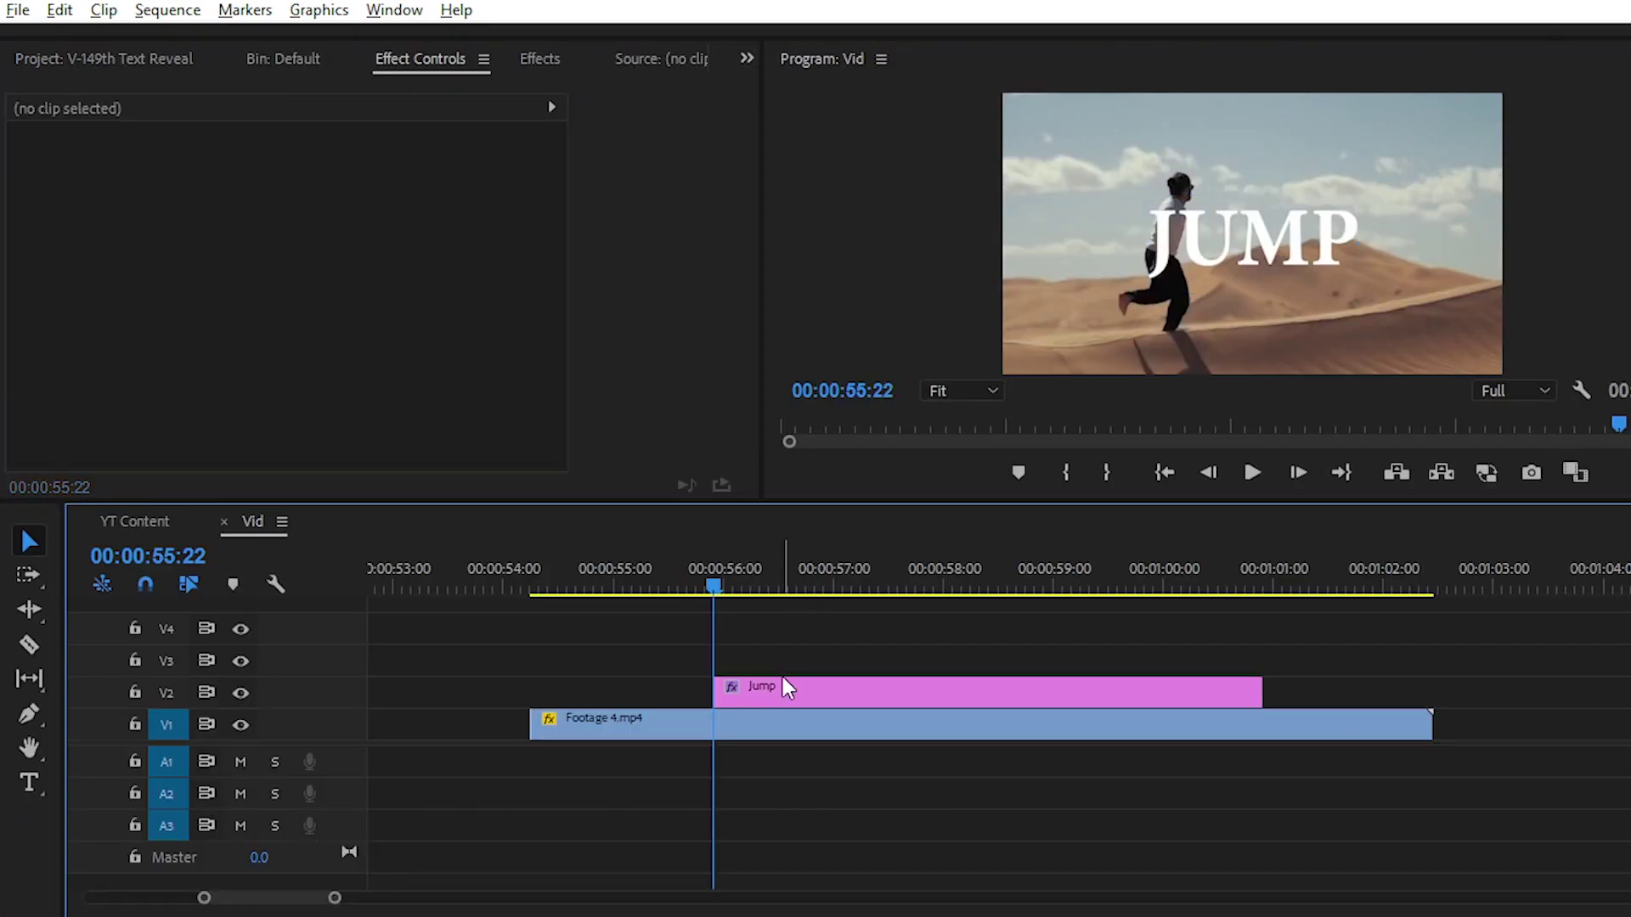
{"action": "left_click", "coordinate": [783, 685]}
{"action": "scroll", "coordinate": [679, 253], "scroll_direction": "down", "scroll_amount": 2}
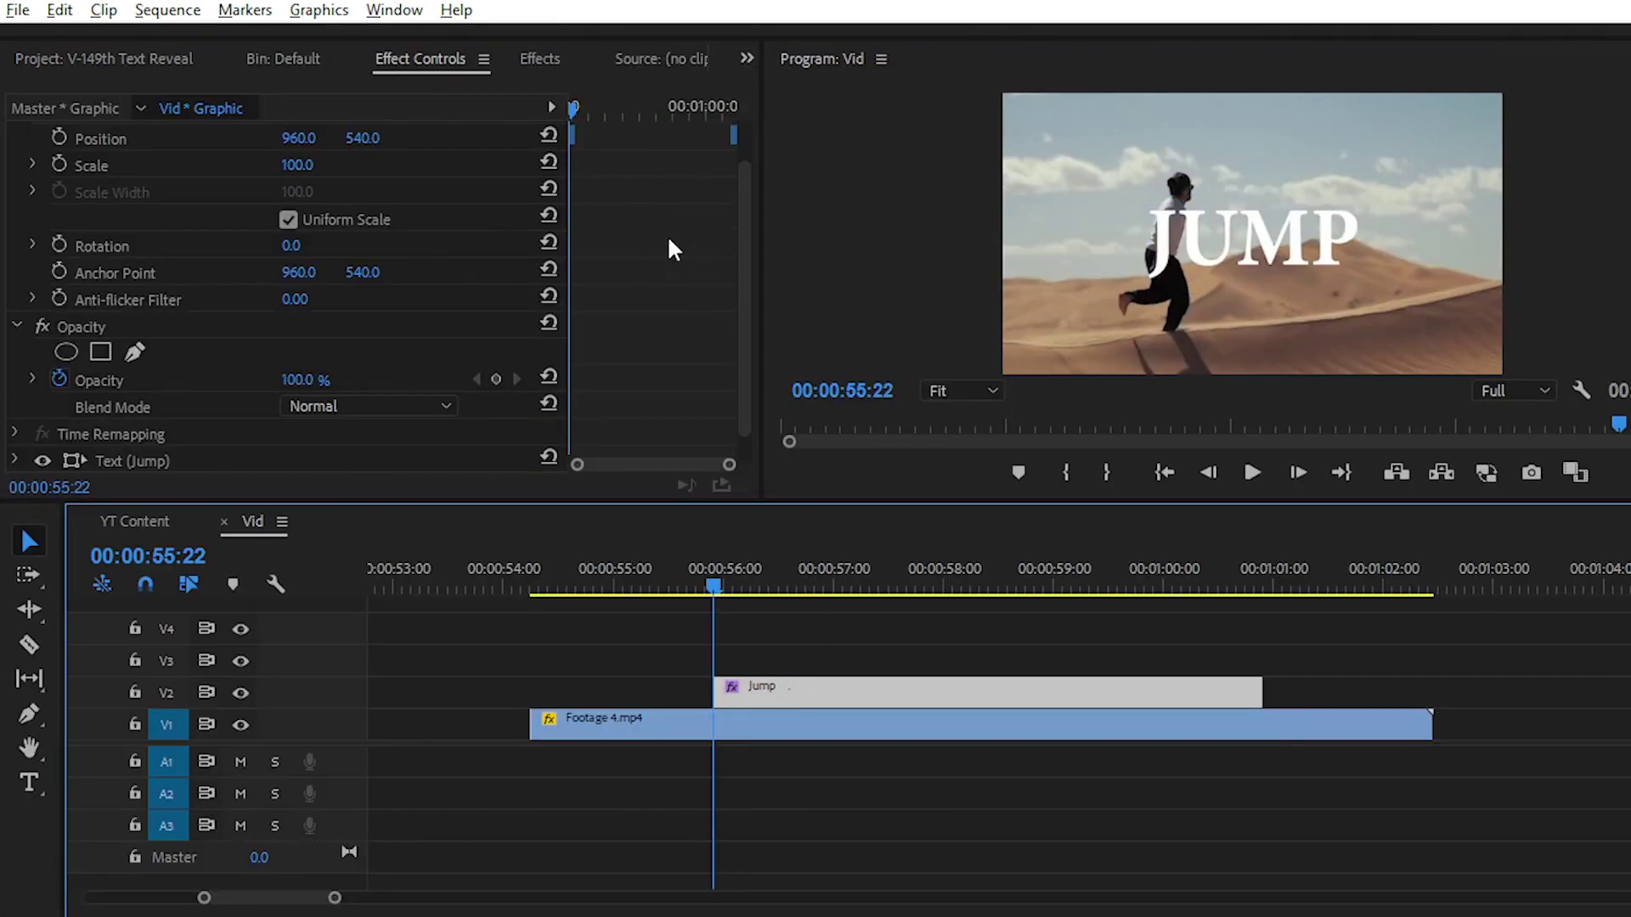
{"action": "left_click", "coordinate": [401, 55]}
{"action": "scroll", "coordinate": [437, 246], "scroll_direction": "down", "scroll_amount": 1}
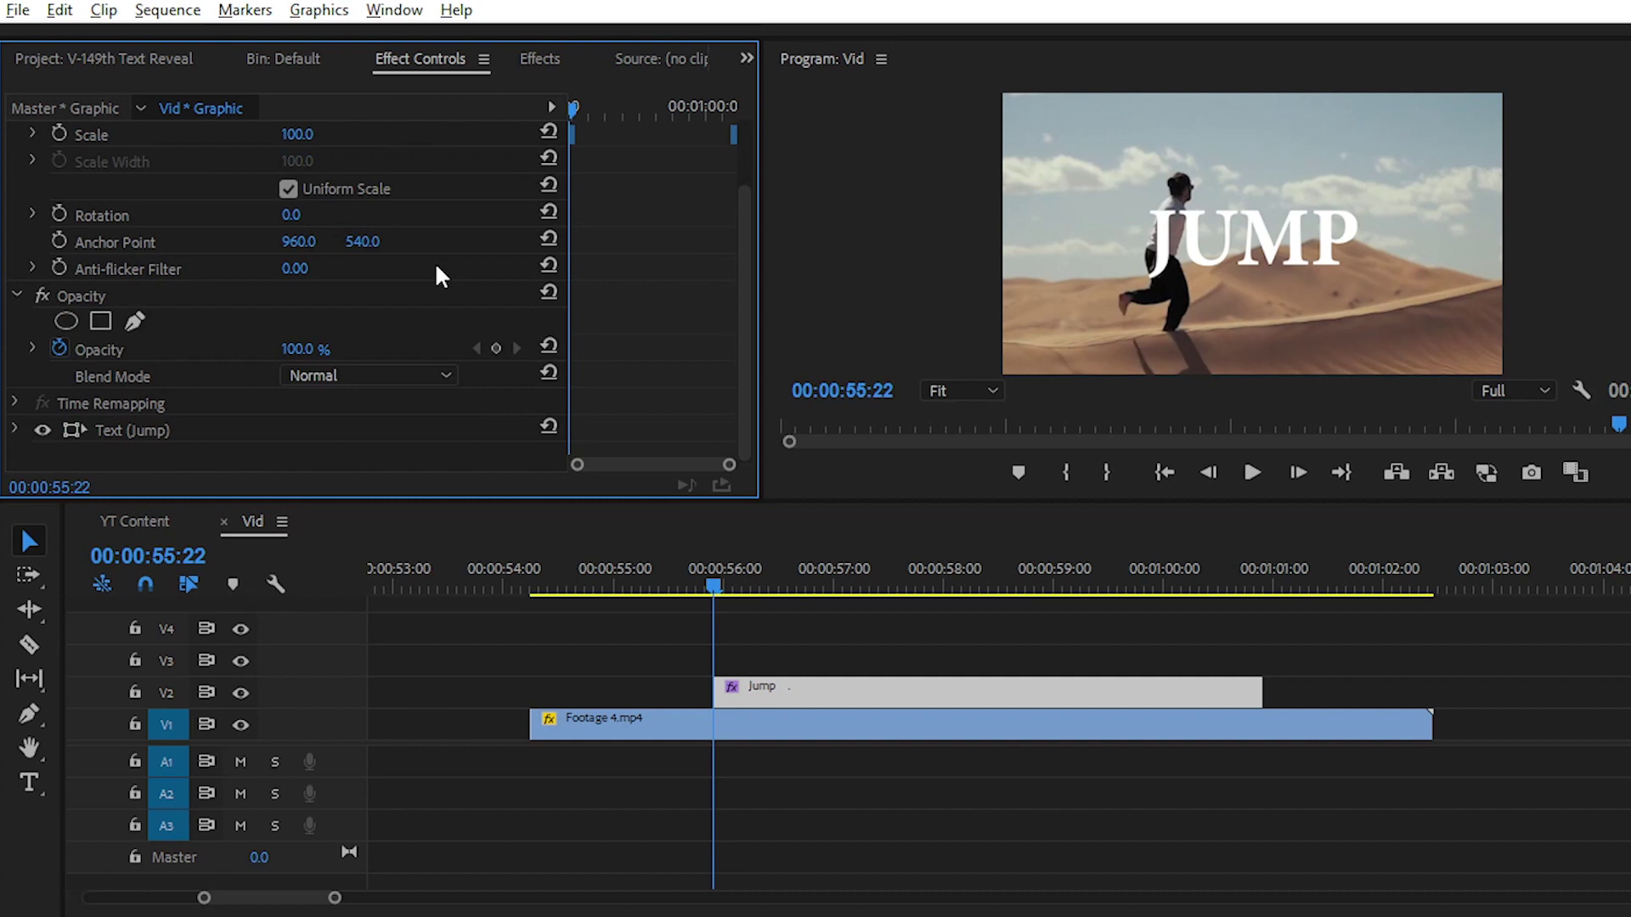
{"action": "left_click", "coordinate": [113, 357]}
{"action": "left_click", "coordinate": [58, 348]}
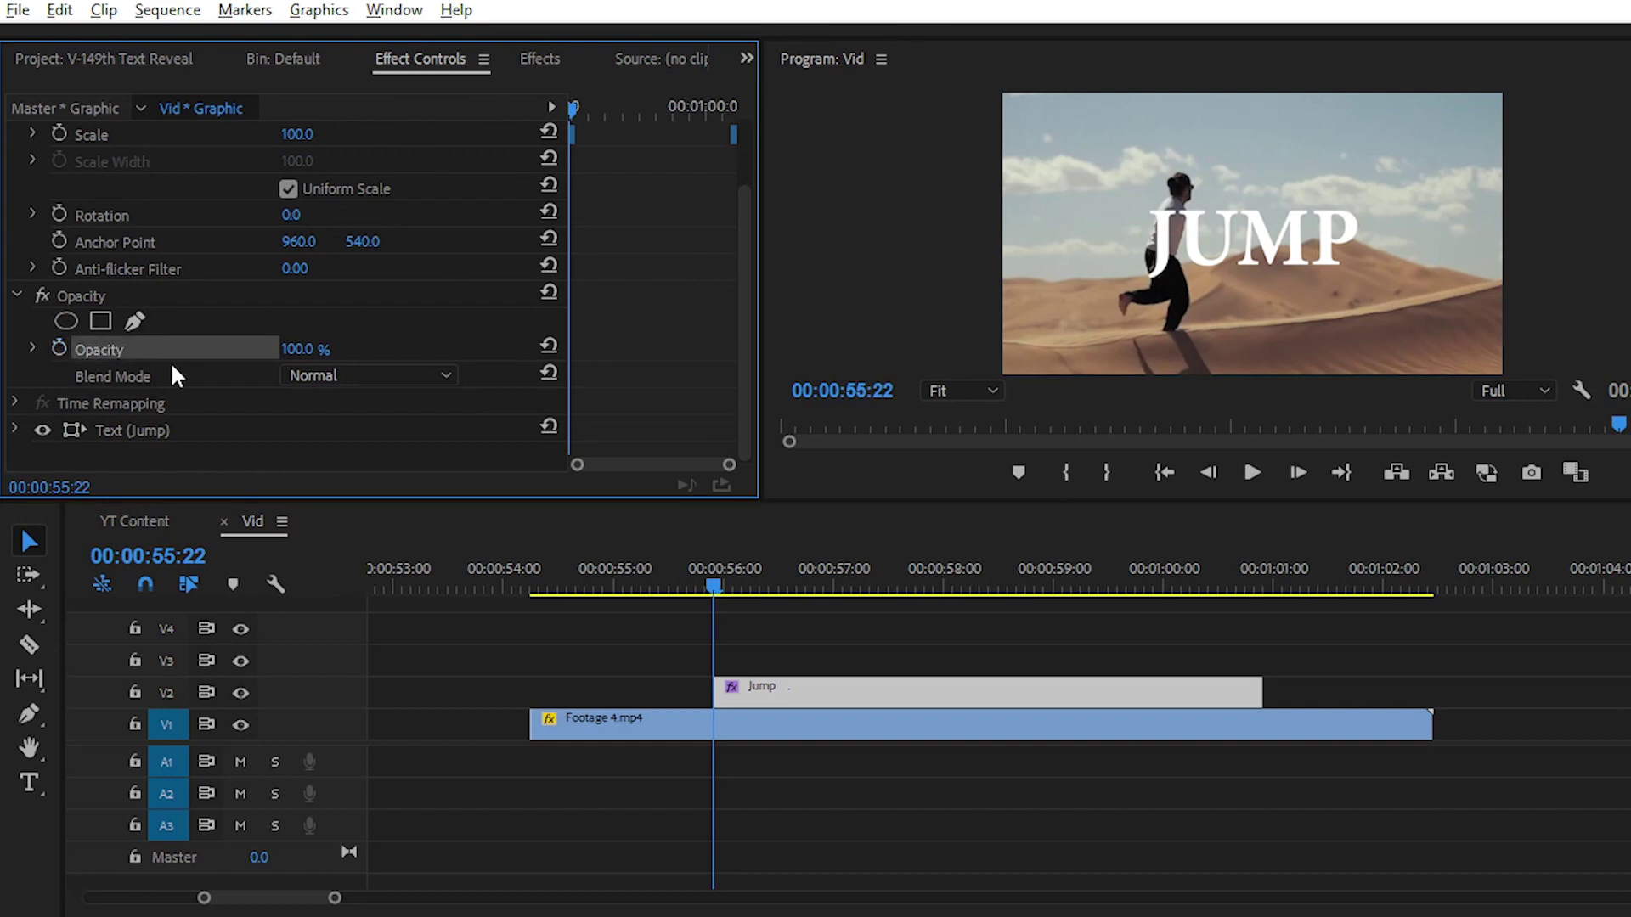
{"action": "key", "text": "grave"}
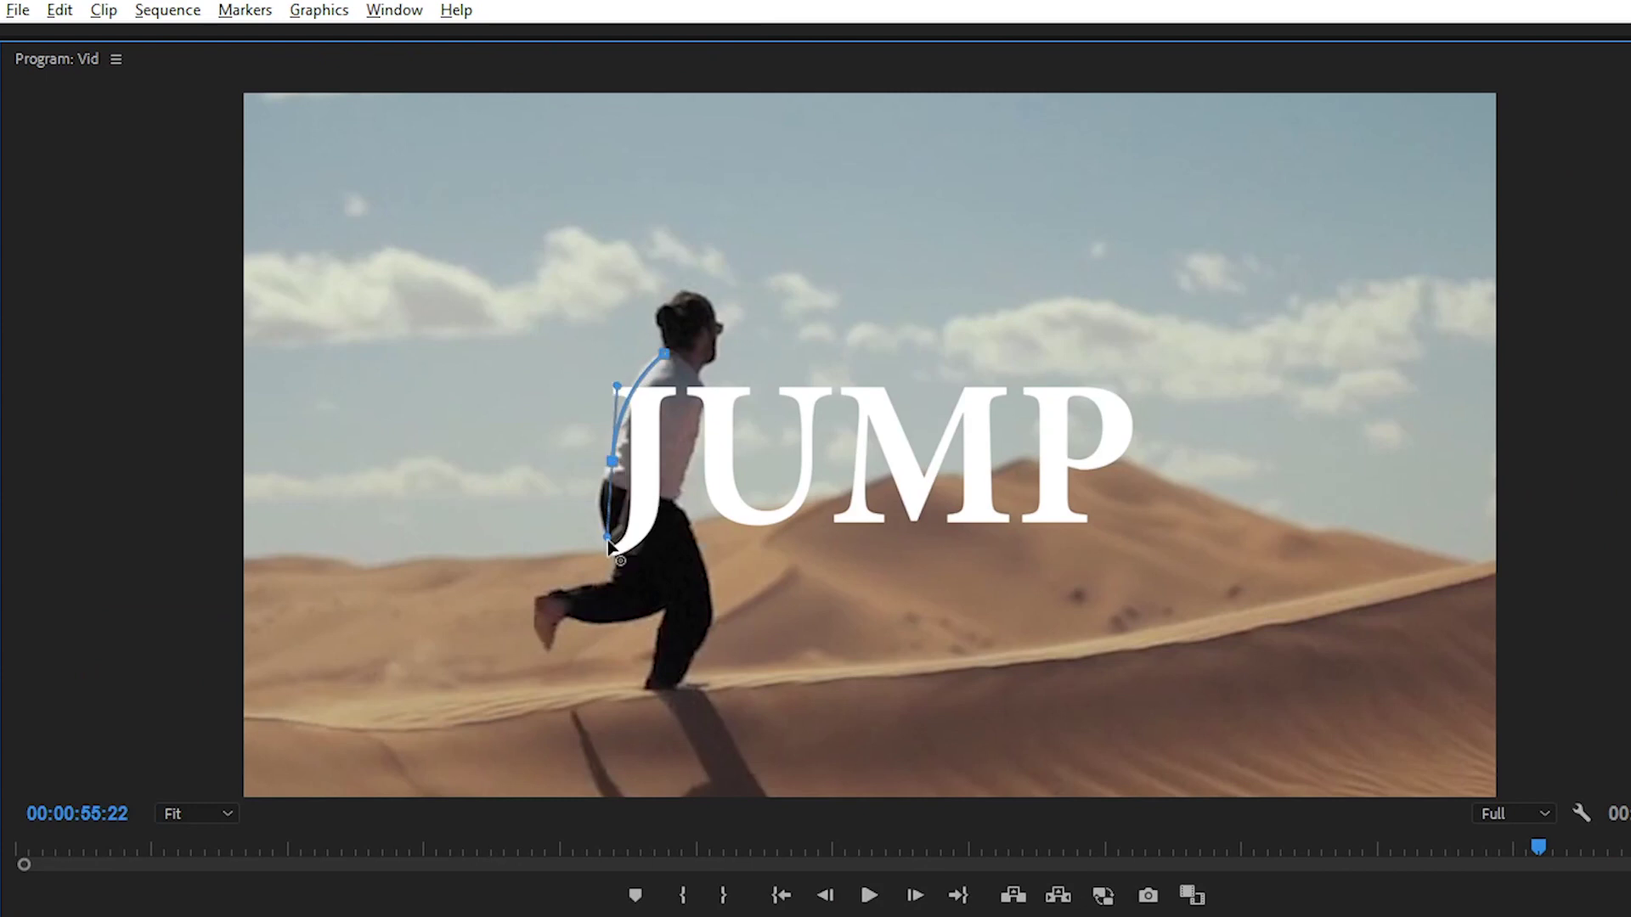
At 75% zoom, close the opacity mask around the runner's back and smooth its shoulder curve.
{"action": "left_click", "coordinate": [197, 808]}
{"action": "left_click", "coordinate": [197, 675]}
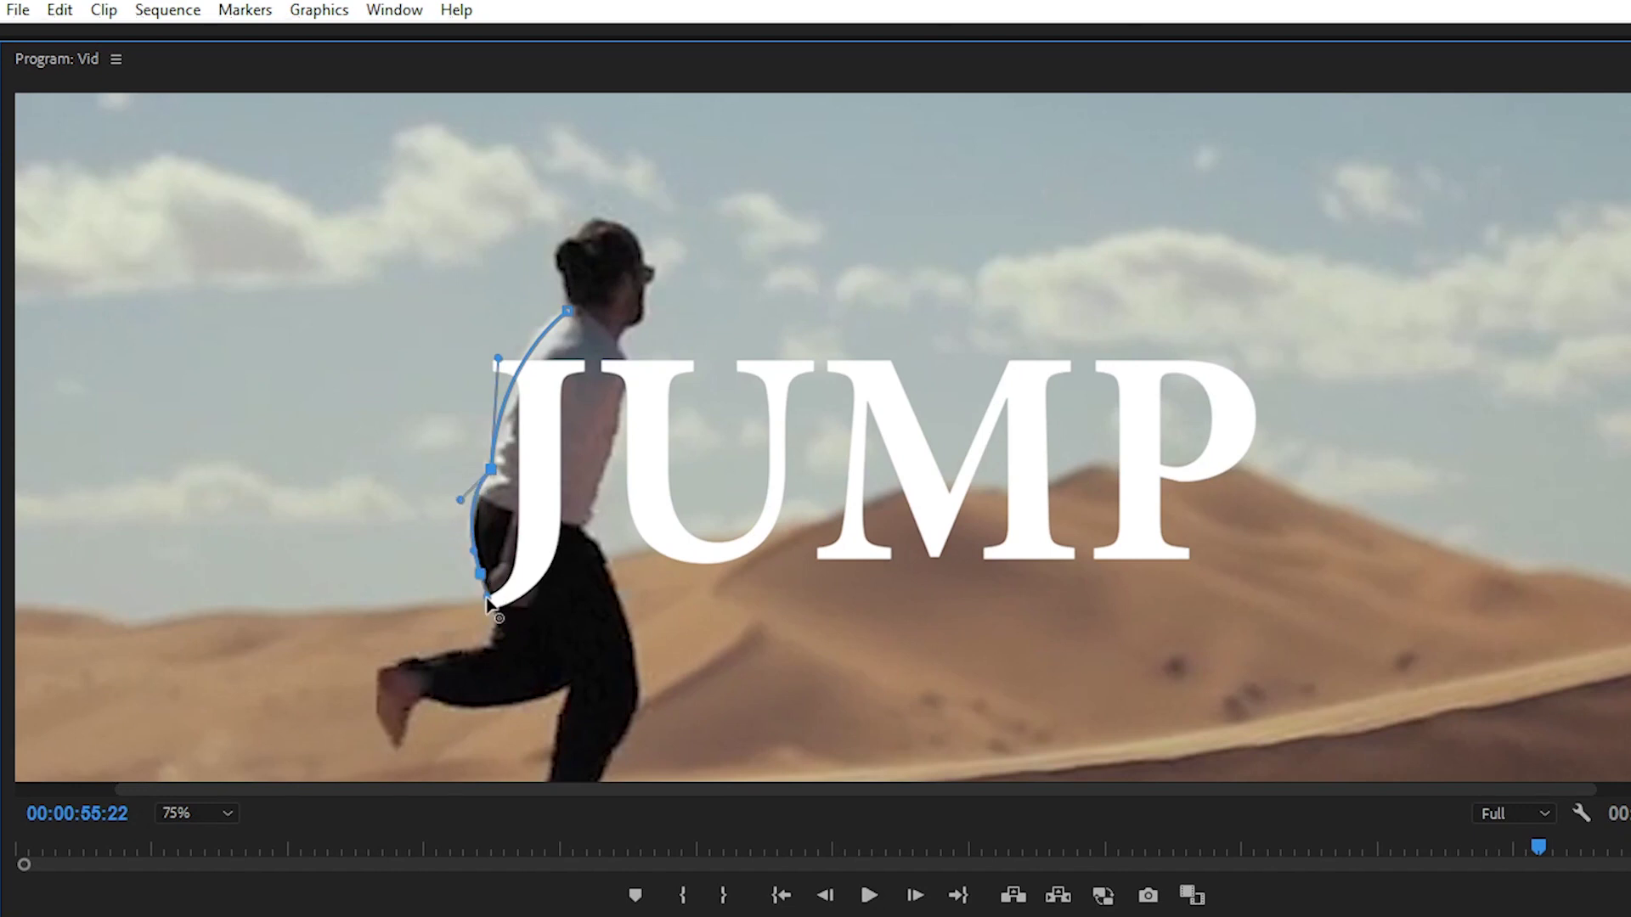
{"action": "left_click", "coordinate": [569, 313]}
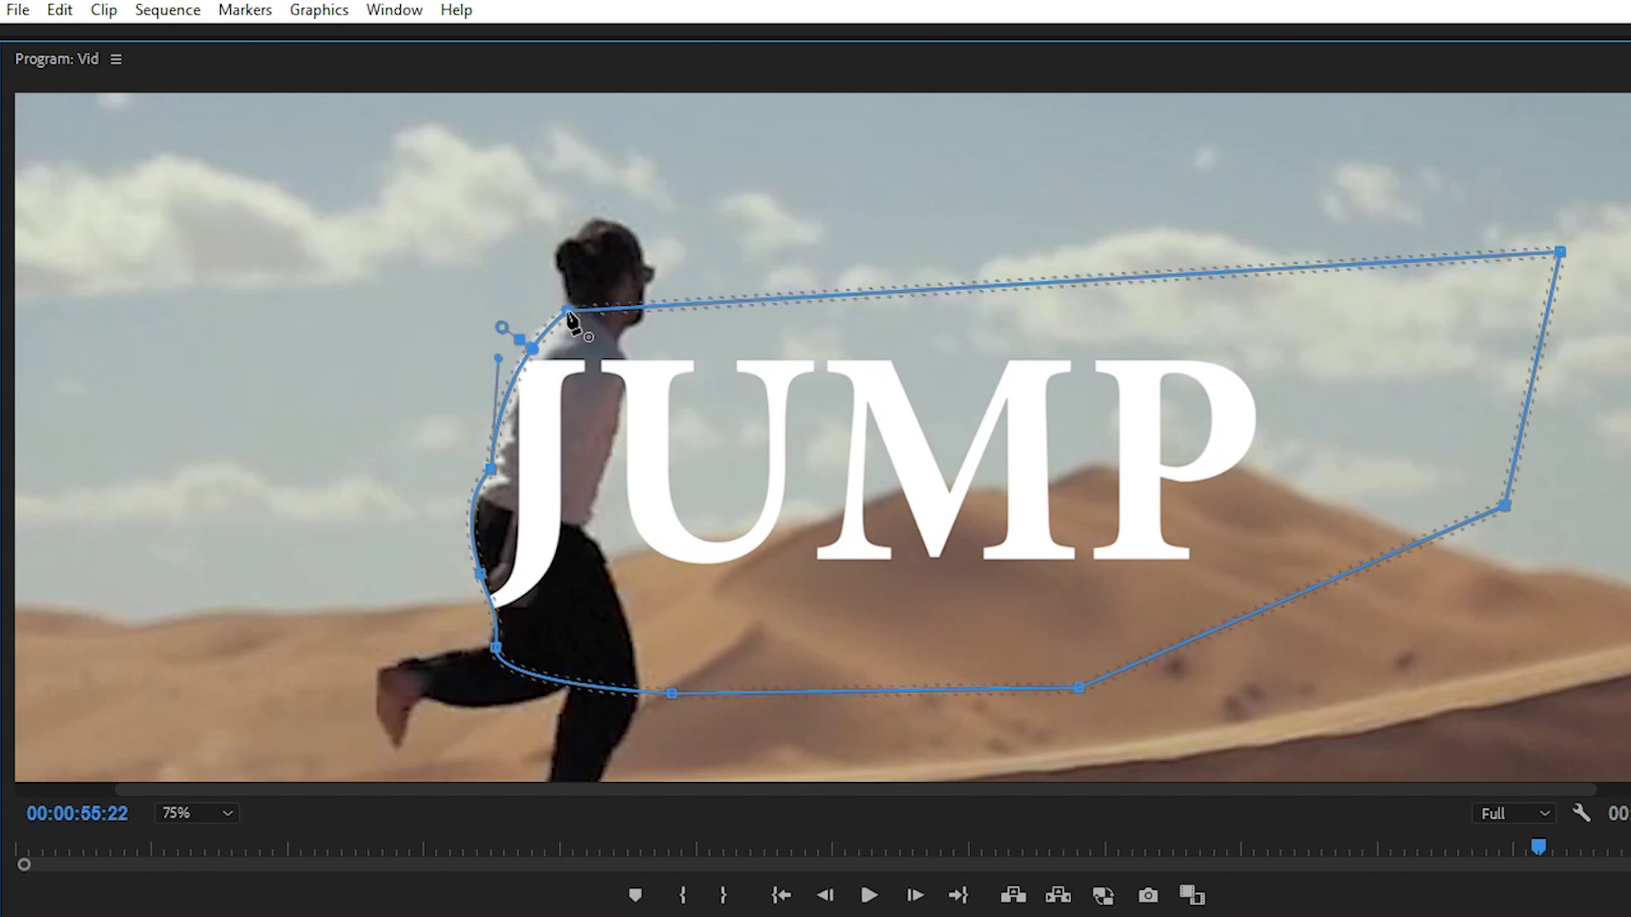
{"action": "left_click_drag", "start_coordinate": [486, 316], "coordinate": [513, 334]}
{"action": "key", "text": "grave"}
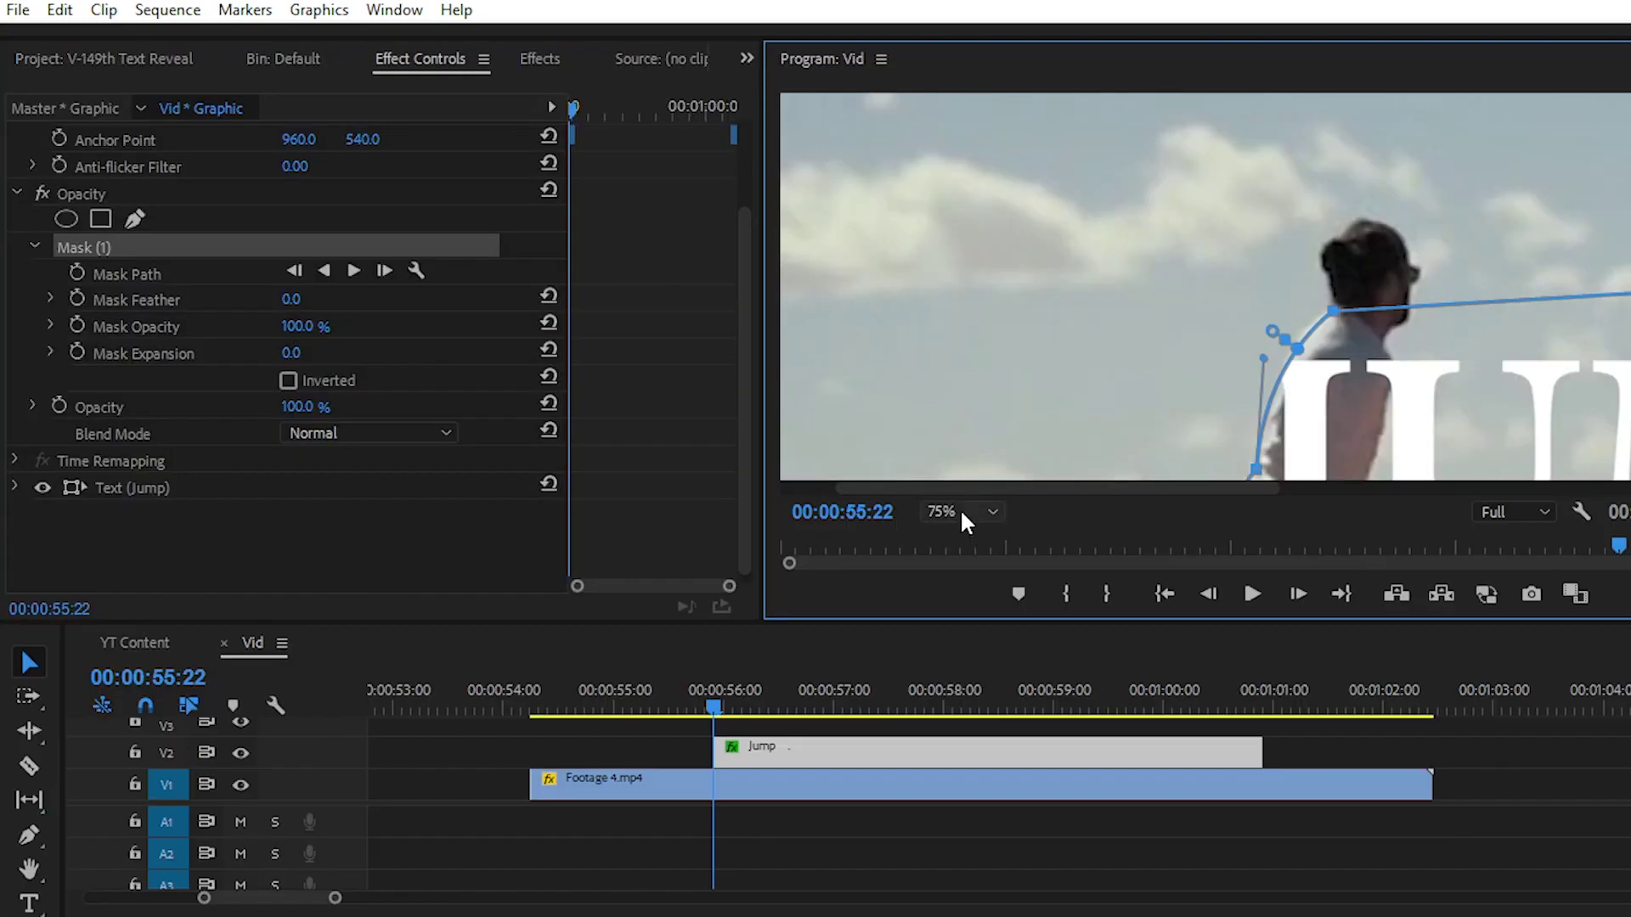
Fit the preview, widen Effect Controls, and set the first Mask Path keyframe at 00:00:55:22.
{"action": "left_click", "coordinate": [966, 514]}
{"action": "left_click", "coordinate": [960, 553]}
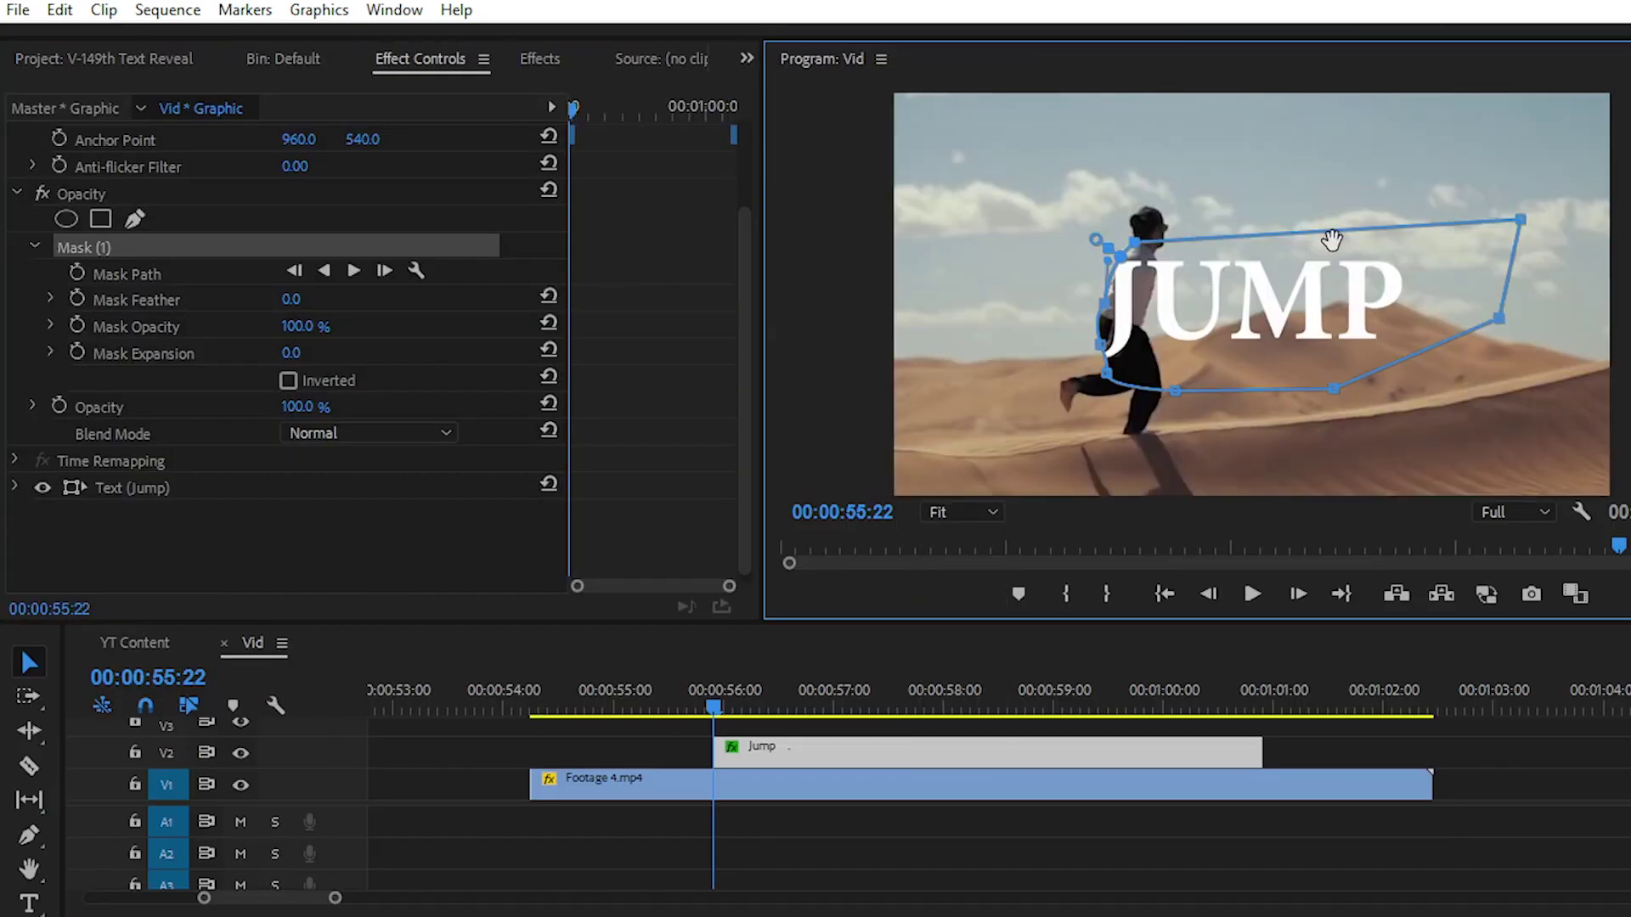
{"action": "left_click_drag", "start_coordinate": [760, 343], "coordinate": [785, 343]}
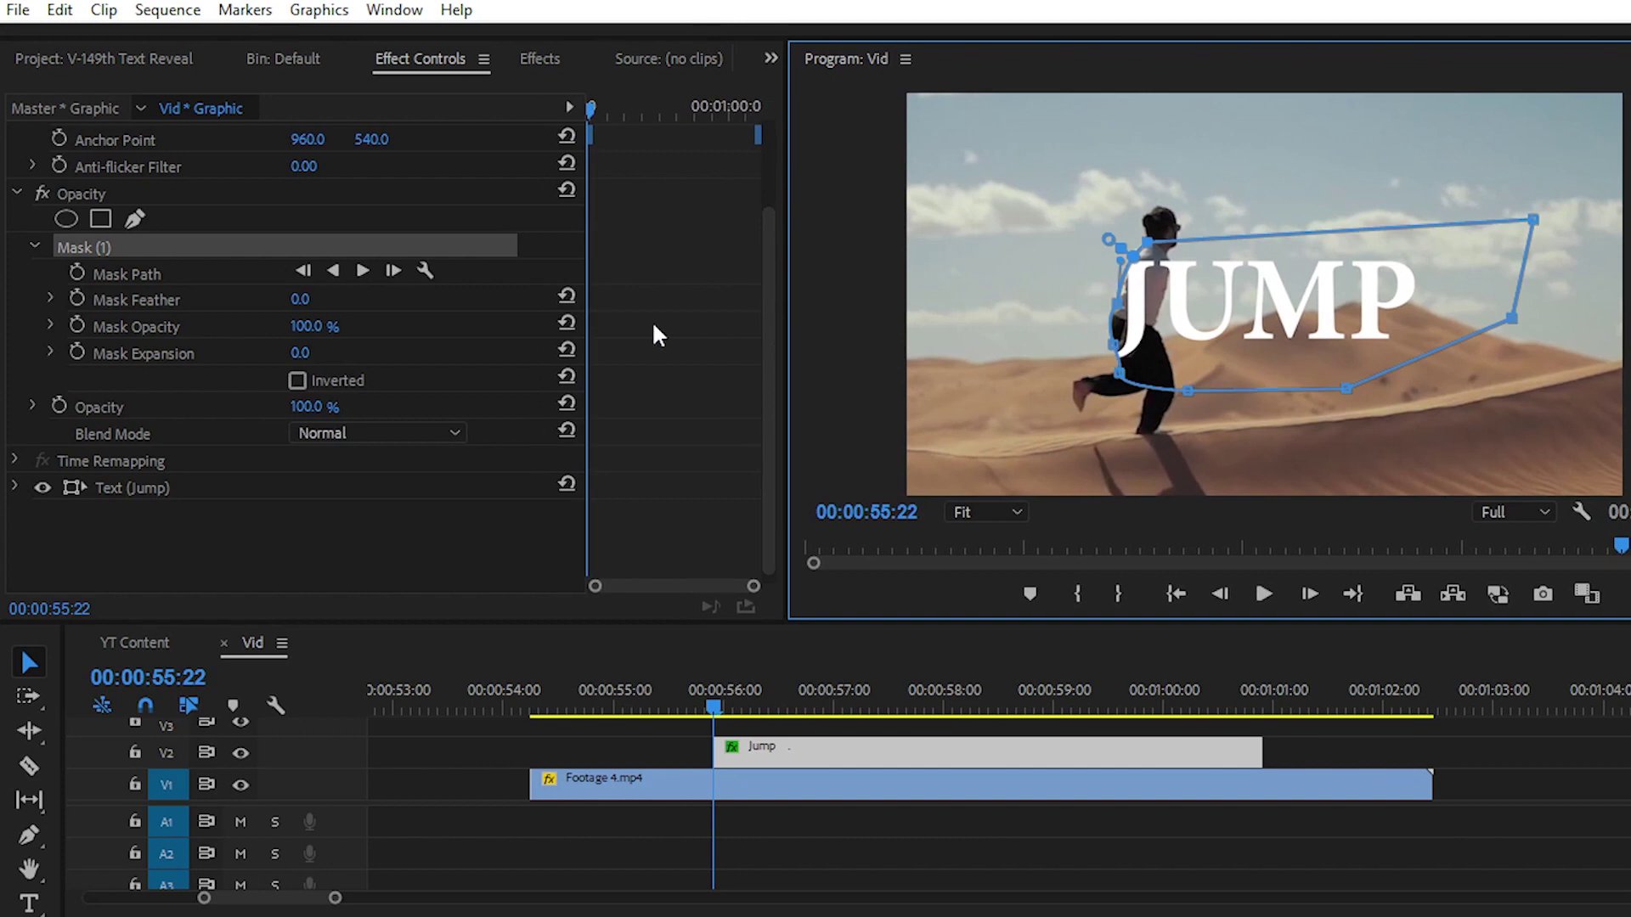
{"action": "left_click_drag", "start_coordinate": [588, 317], "coordinate": [539, 316]}
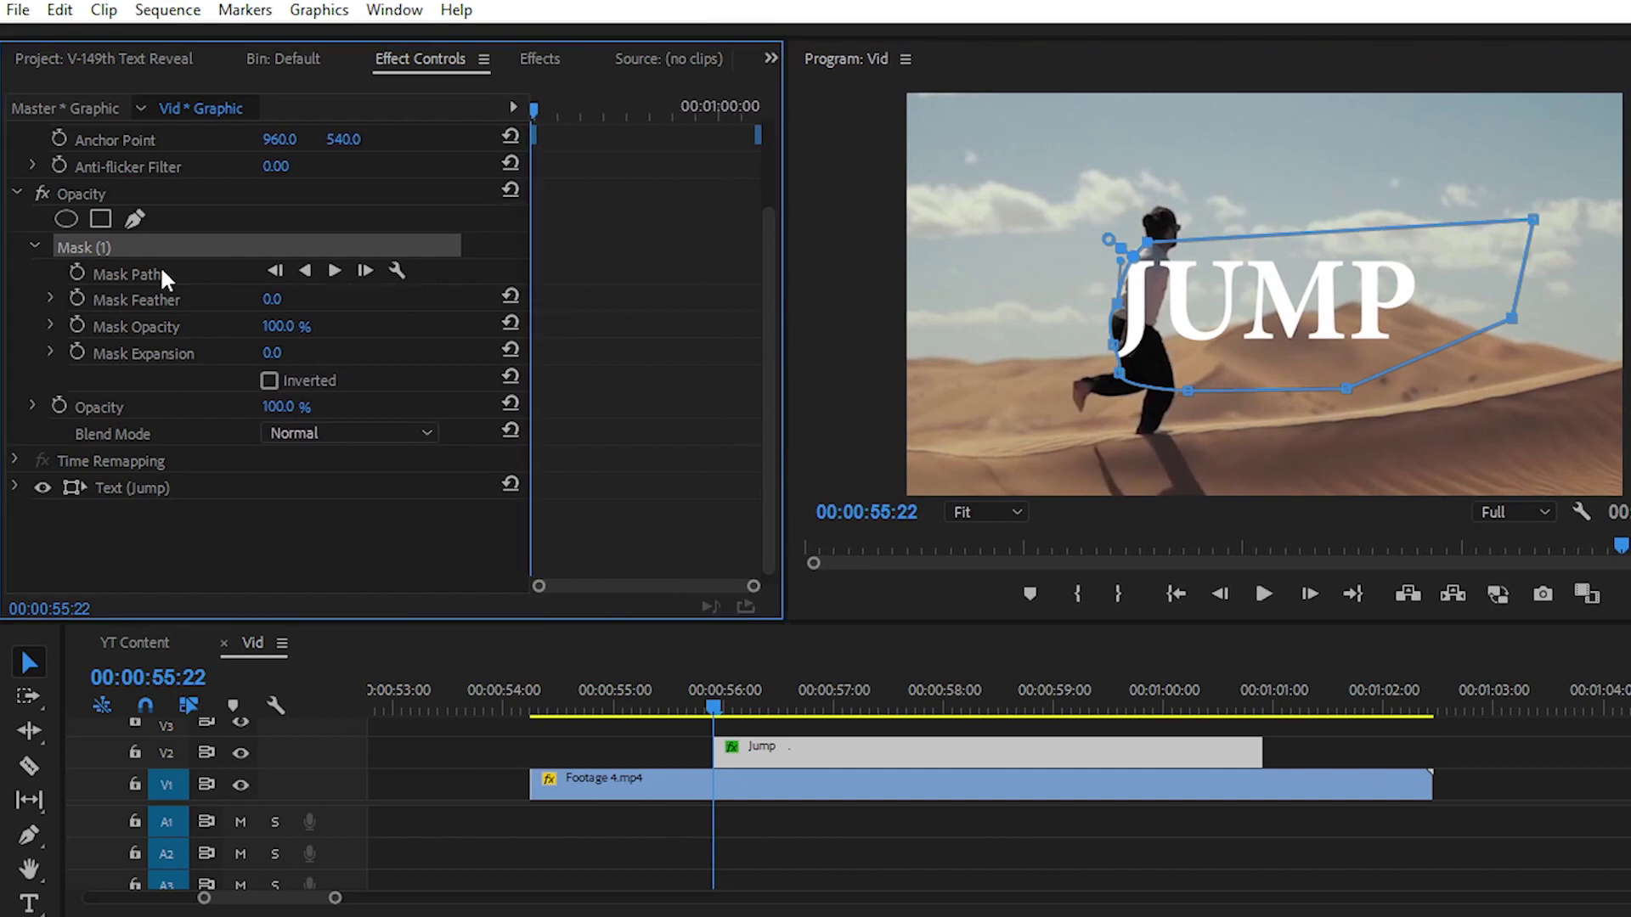
{"action": "left_click", "coordinate": [76, 274]}
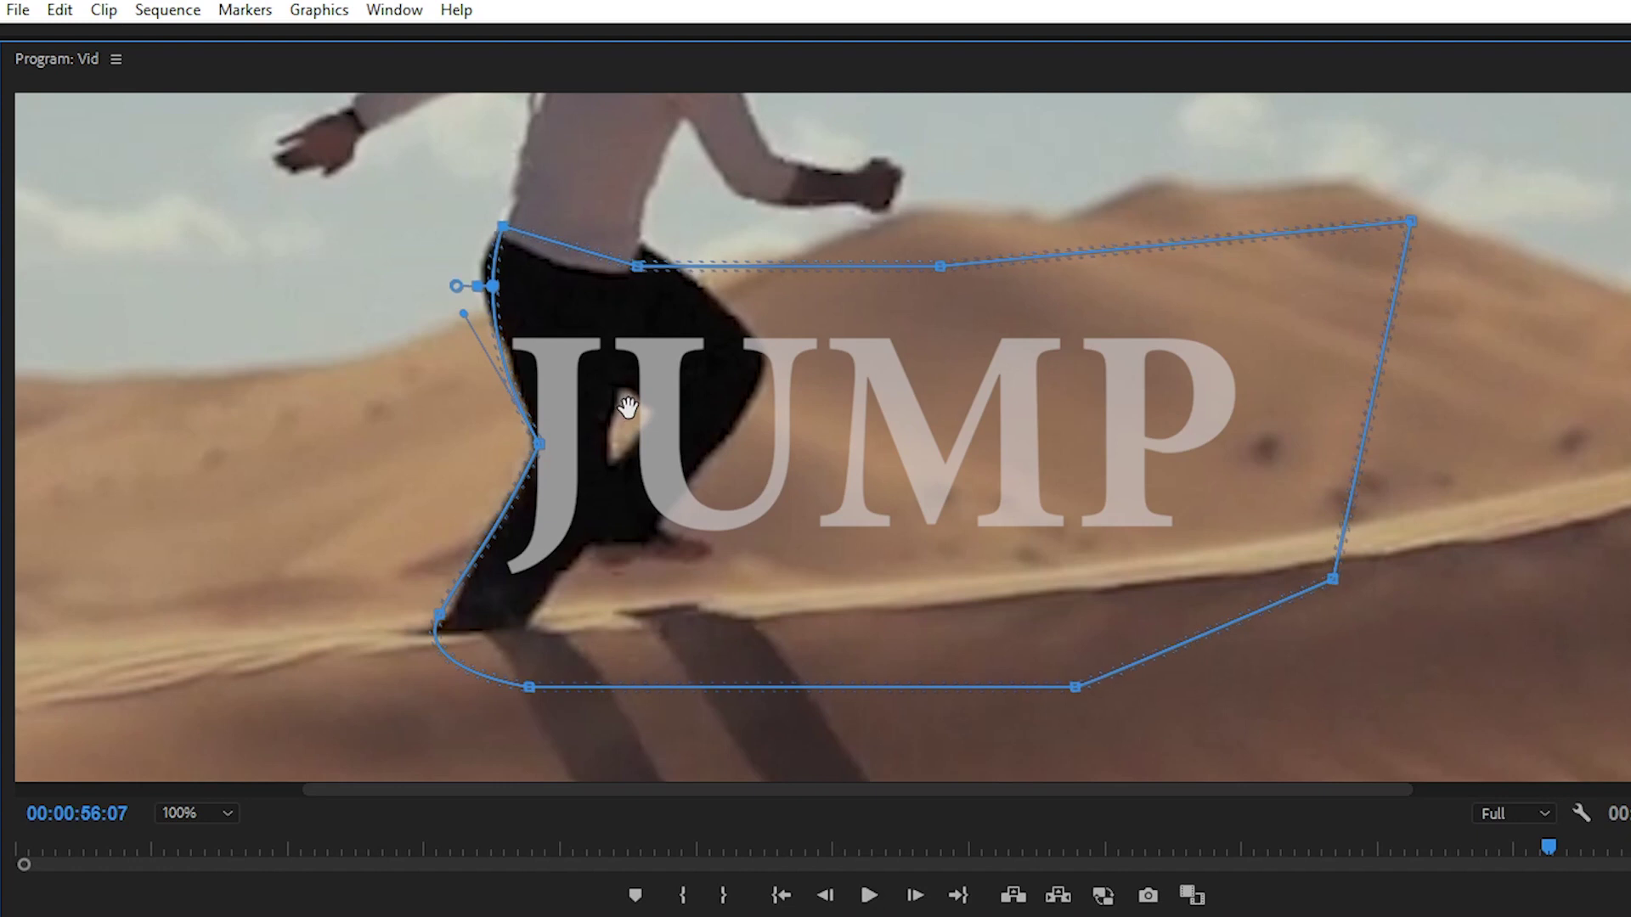
Advance a few frames and pull the mask's top-left vertices onto the runner, viewing at 75%.
{"action": "left_click", "coordinate": [909, 900]}
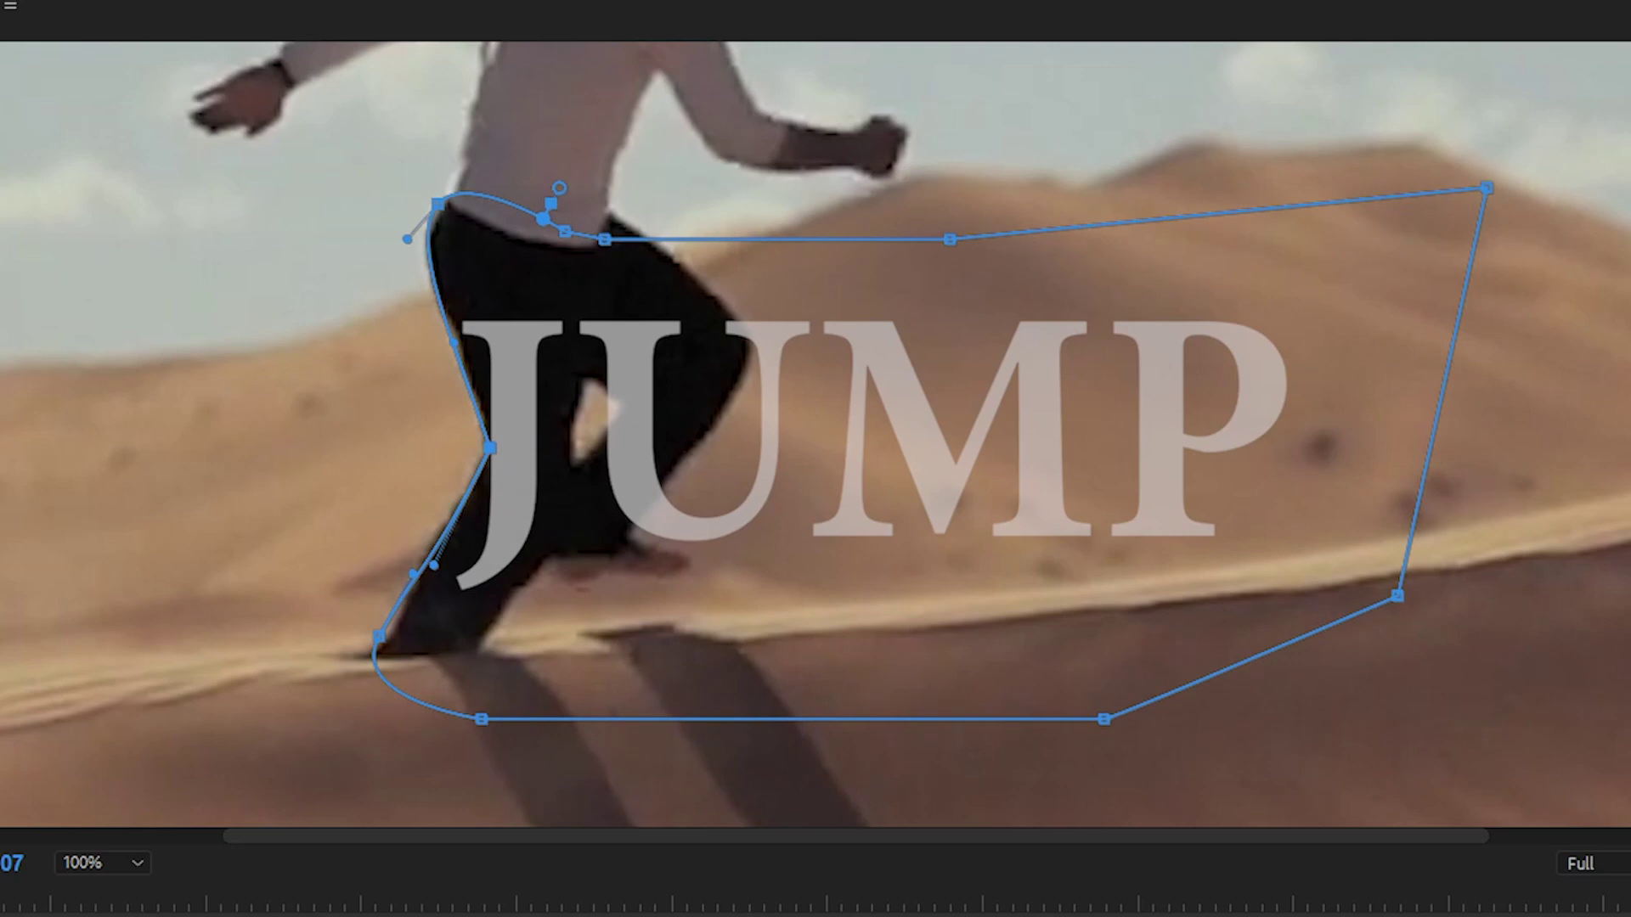
{"action": "key", "text": "Right"}
{"action": "key", "text": "Right"}
{"action": "mouse_move", "coordinate": [543, 204]}
{"action": "left_mouse_down"}
{"action": "mouse_move", "coordinate": [505, 166]}
{"action": "mouse_move", "coordinate": [538, 181]}
{"action": "mouse_move", "coordinate": [465, 219]}
{"action": "mouse_move", "coordinate": [480, 346]}
{"action": "left_mouse_up"}
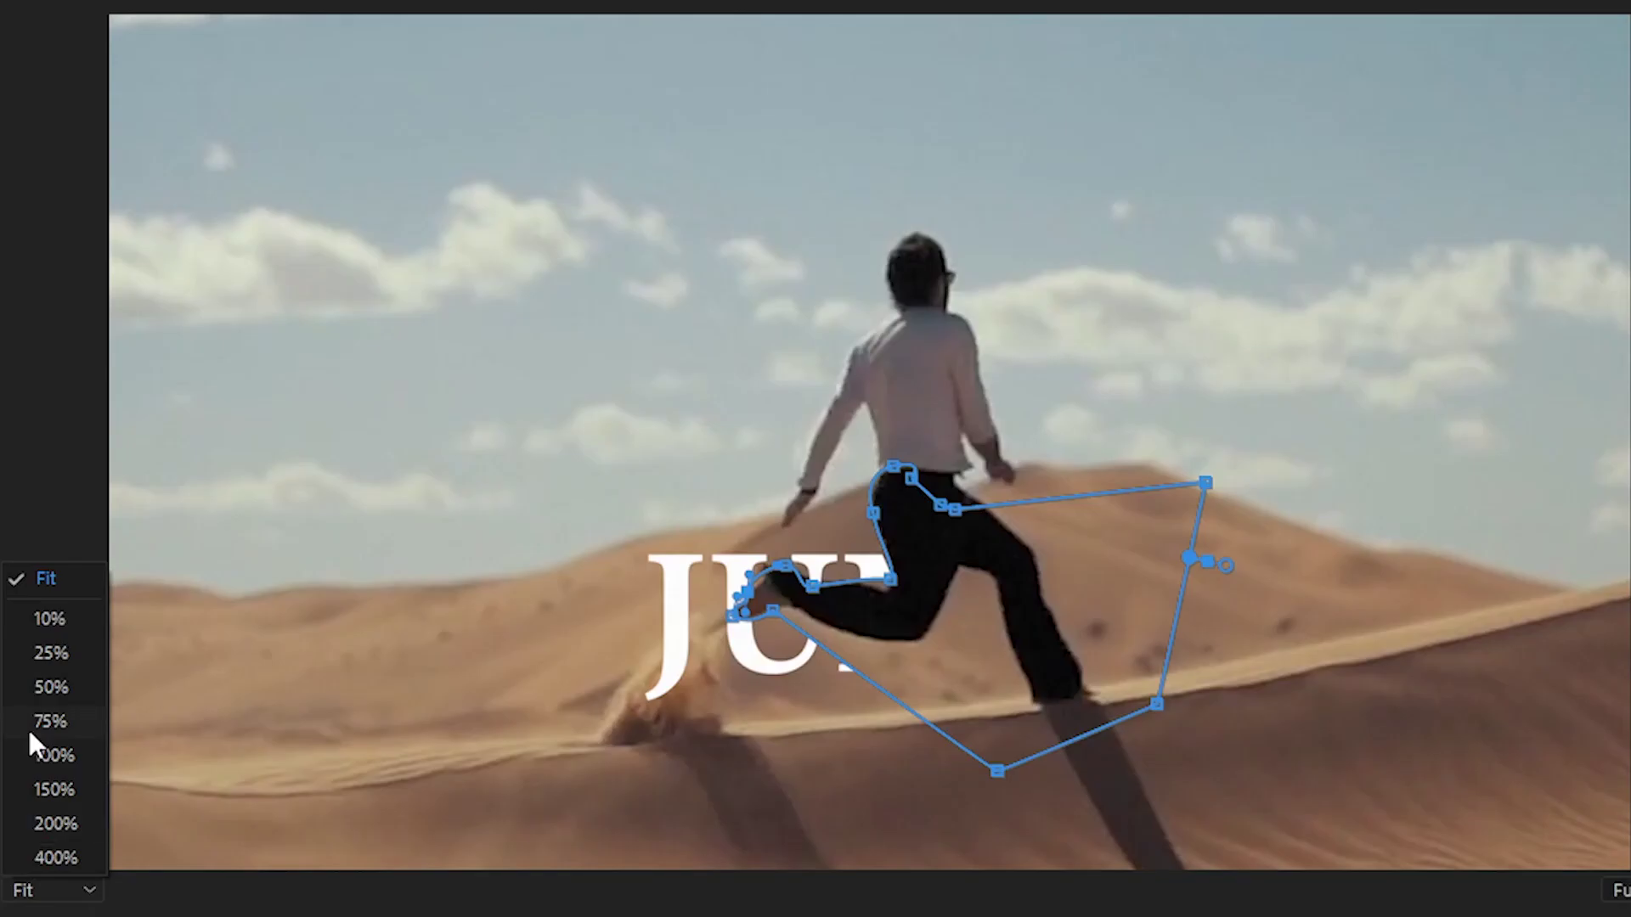
{"action": "left_click", "coordinate": [38, 724]}
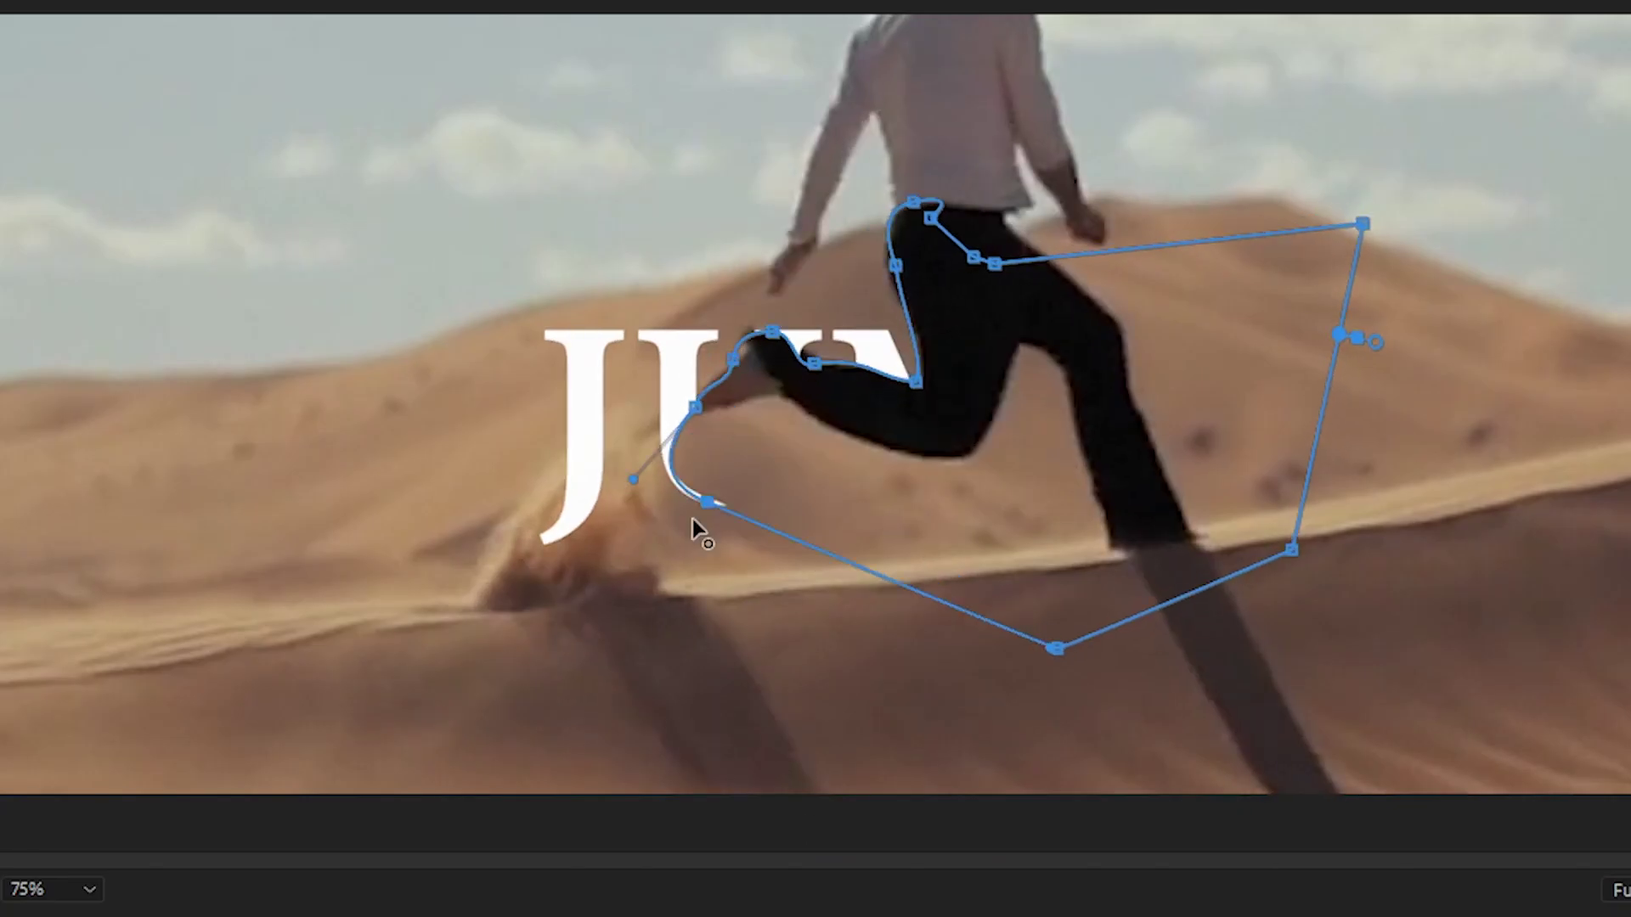
Reshape the mask's top and lower-left points to hug the runner and his leg over the next frames.
{"action": "left_click_drag", "start_coordinate": [695, 407], "coordinate": [723, 391]}
{"action": "left_click_drag", "start_coordinate": [732, 359], "coordinate": [755, 352]}
{"action": "left_click", "coordinate": [787, 322]}
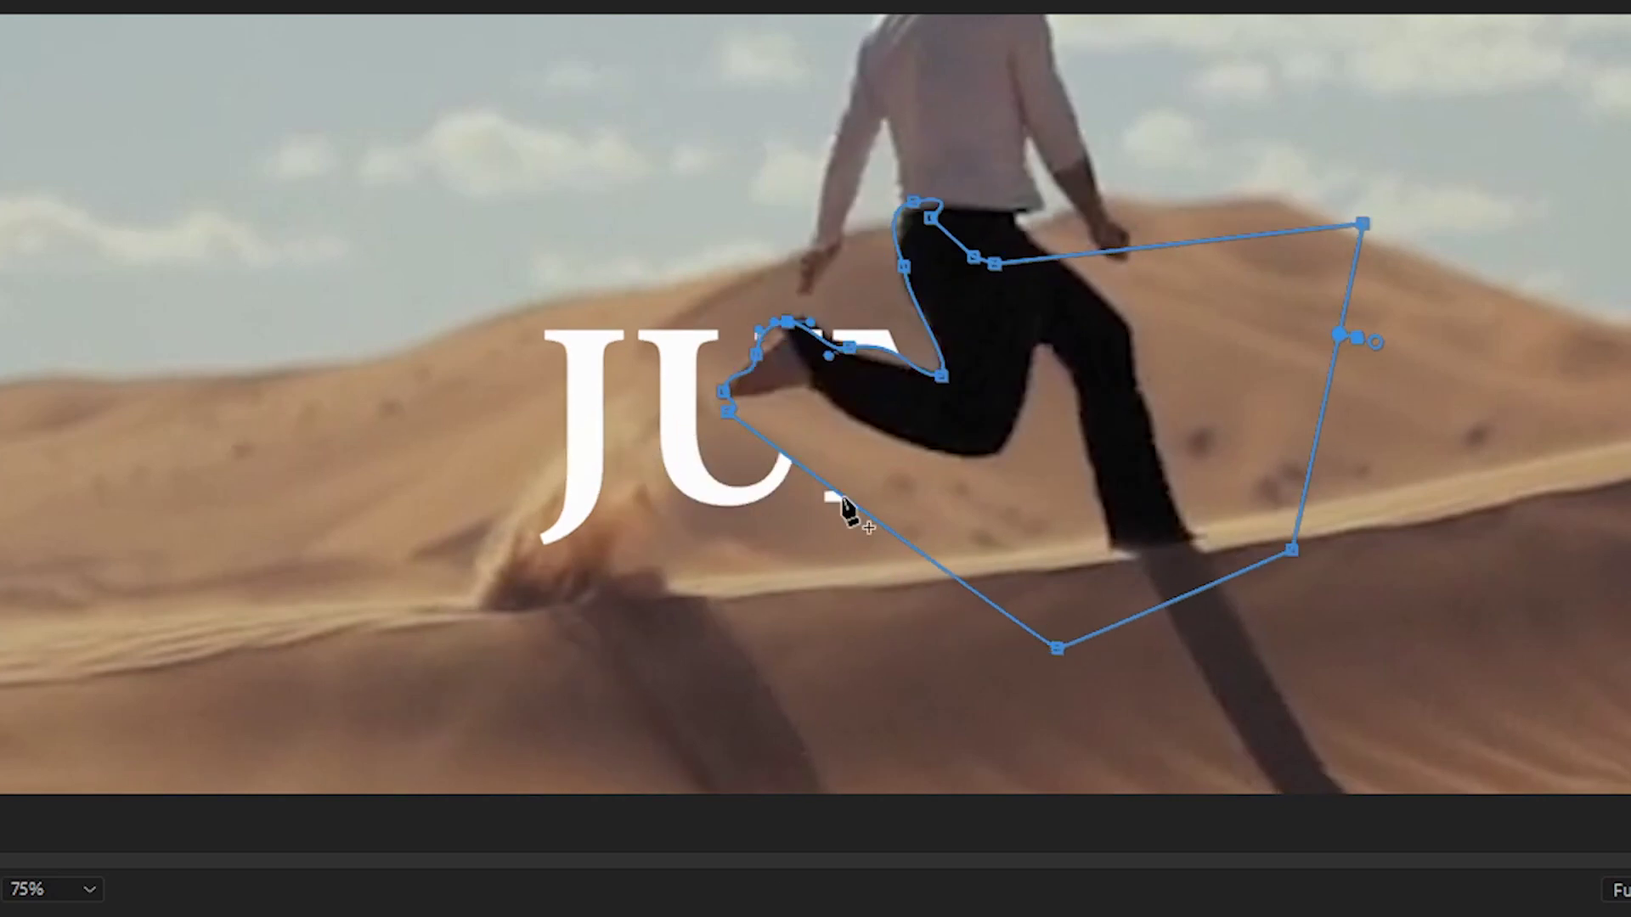
{"action": "key", "text": "space"}
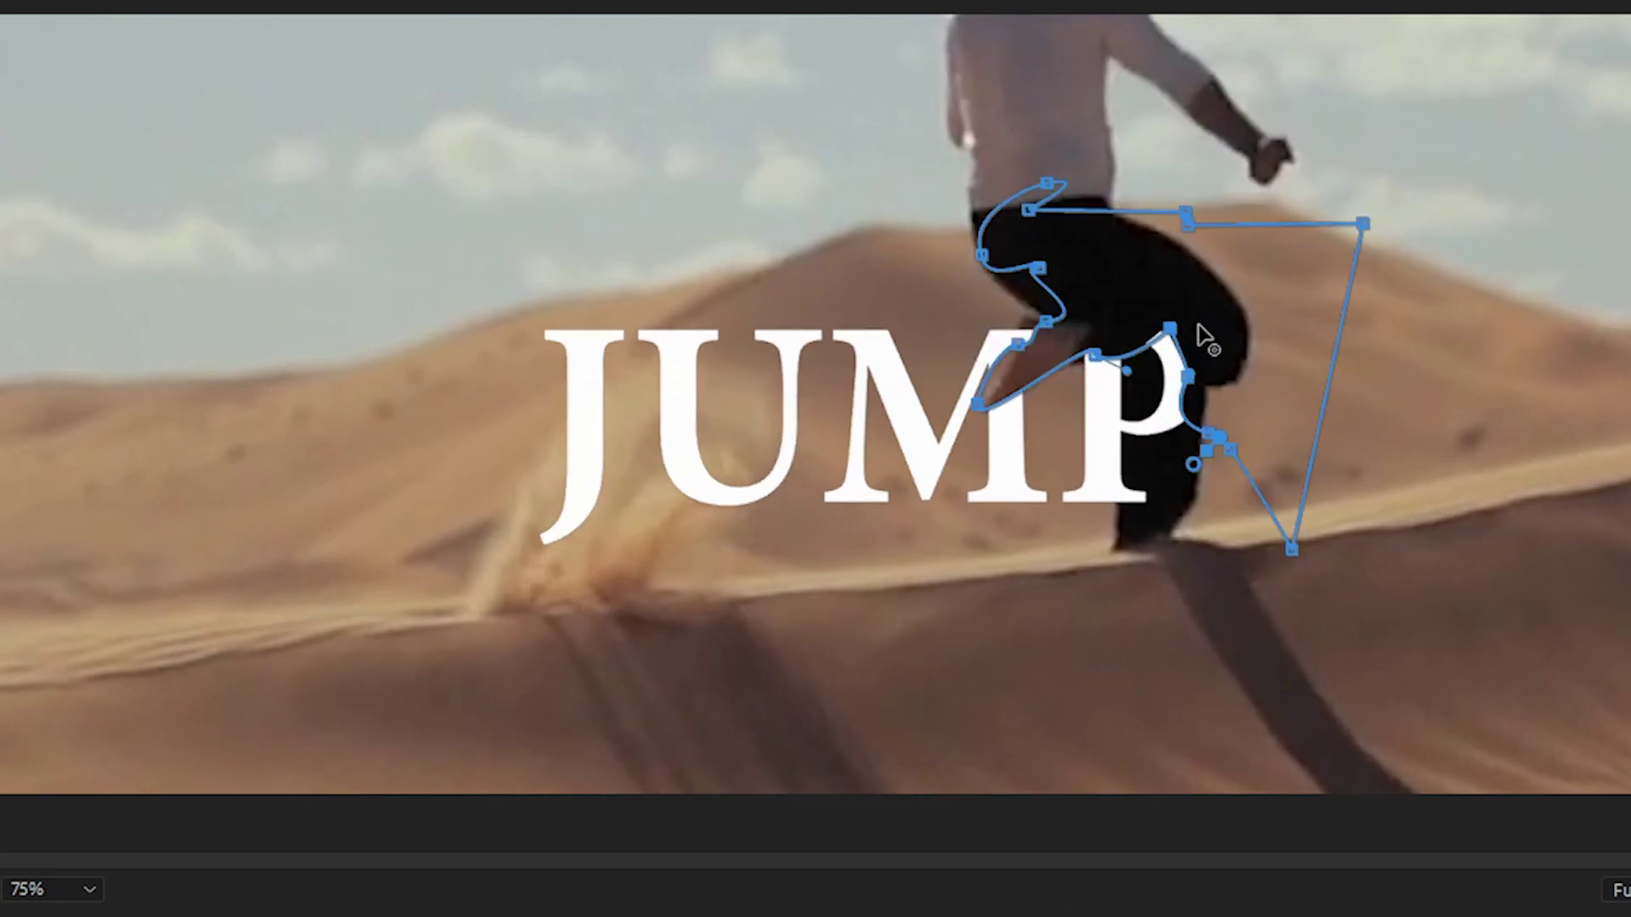
{"action": "left_click_drag", "start_coordinate": [1143, 429], "coordinate": [1120, 543]}
{"action": "key", "text": "Right"}
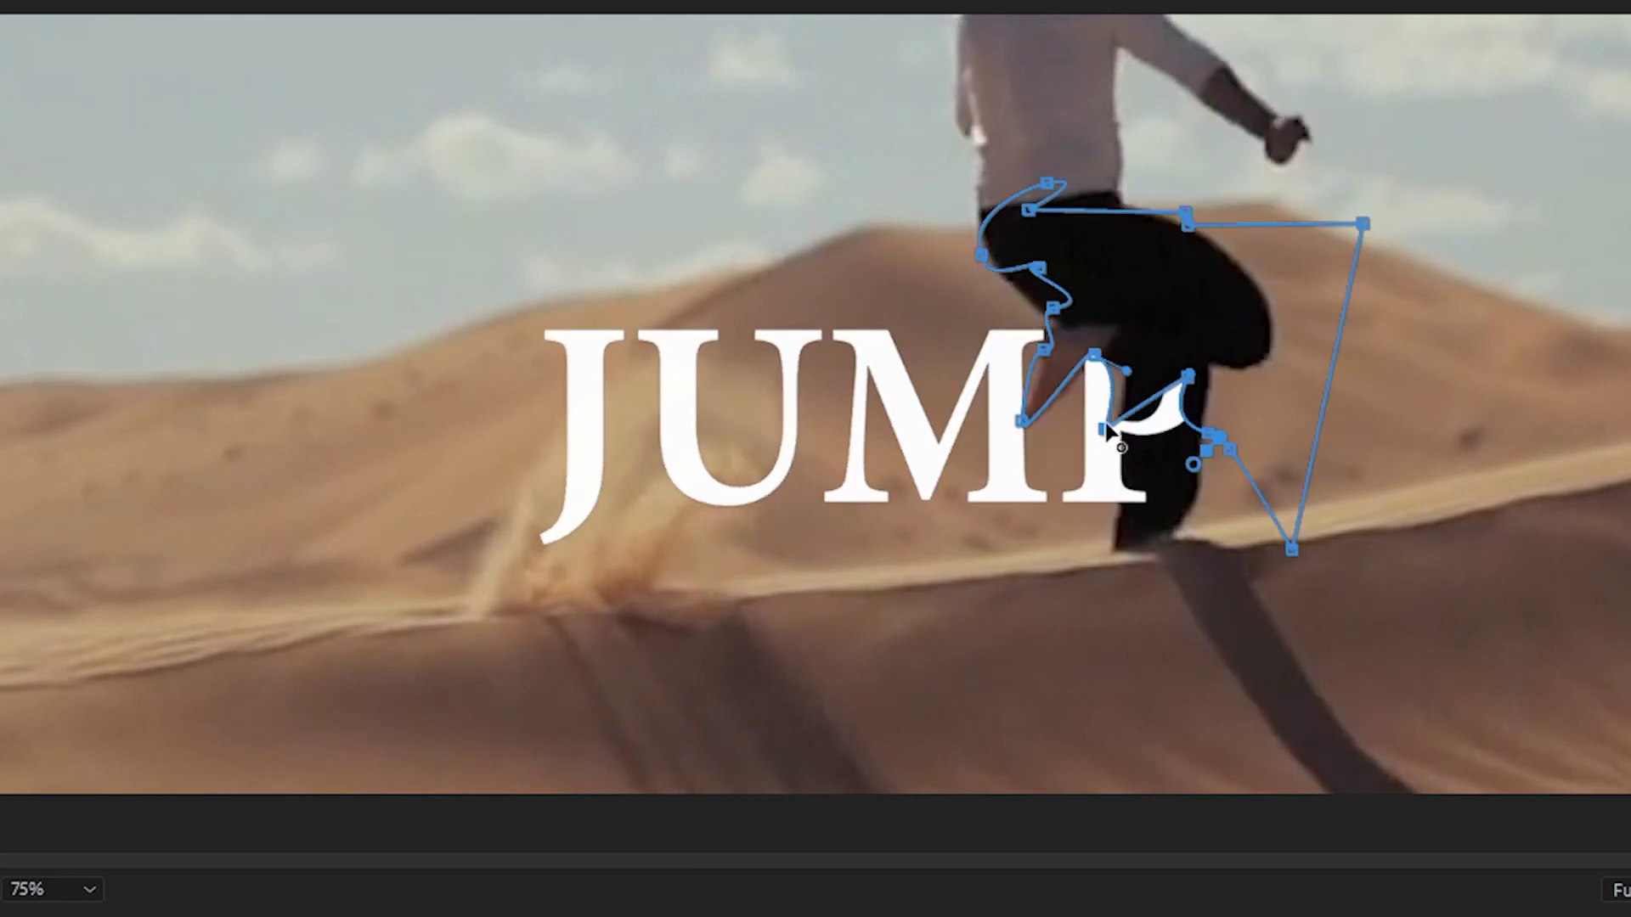
{"action": "left_click_drag", "start_coordinate": [1119, 453], "coordinate": [1067, 666]}
{"action": "key", "text": "Right"}
{"action": "left_click_drag", "start_coordinate": [1106, 548], "coordinate": [1092, 365]}
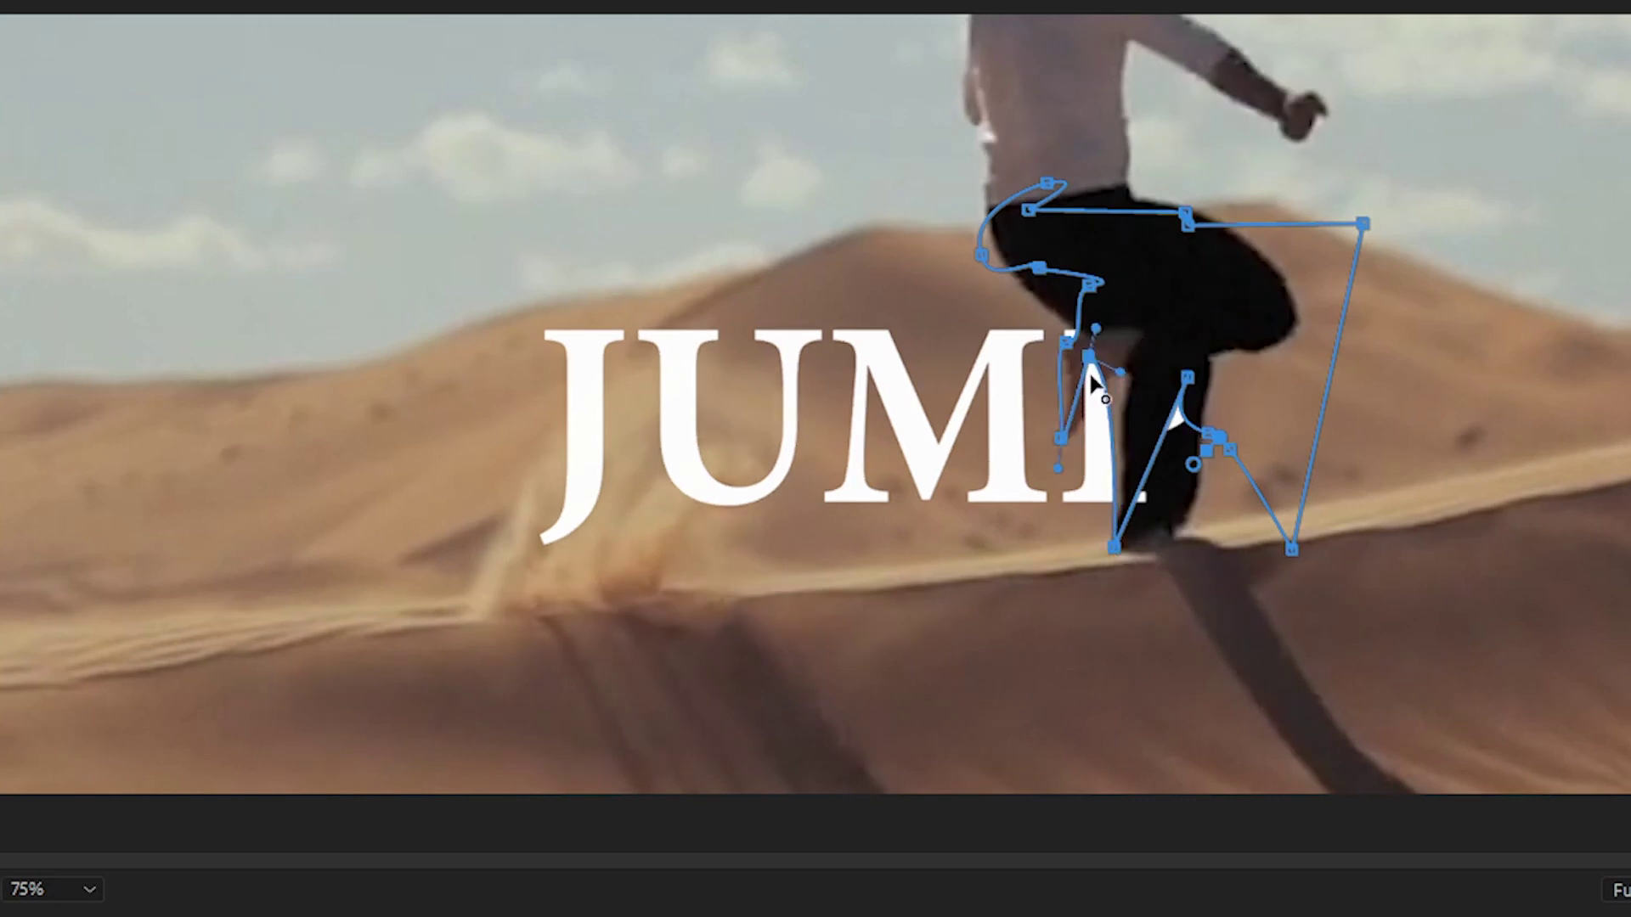
{"action": "key", "text": "Right"}
{"action": "left_click_drag", "start_coordinate": [1197, 364], "coordinate": [1141, 399]}
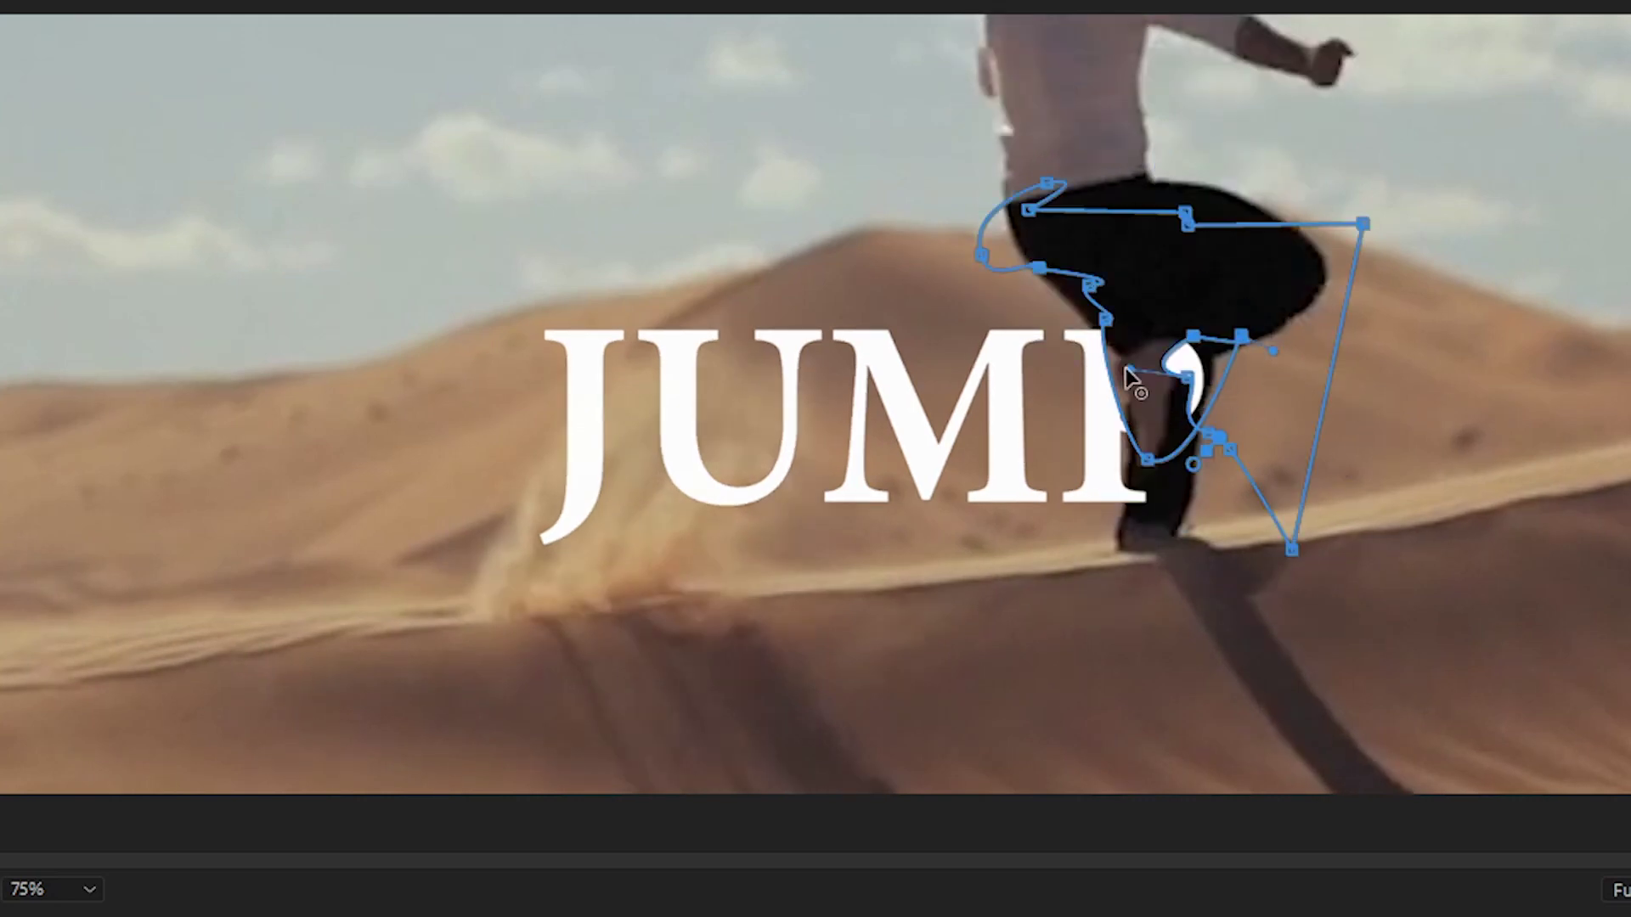
{"action": "key", "text": "Right"}
{"action": "key", "text": "Right"}
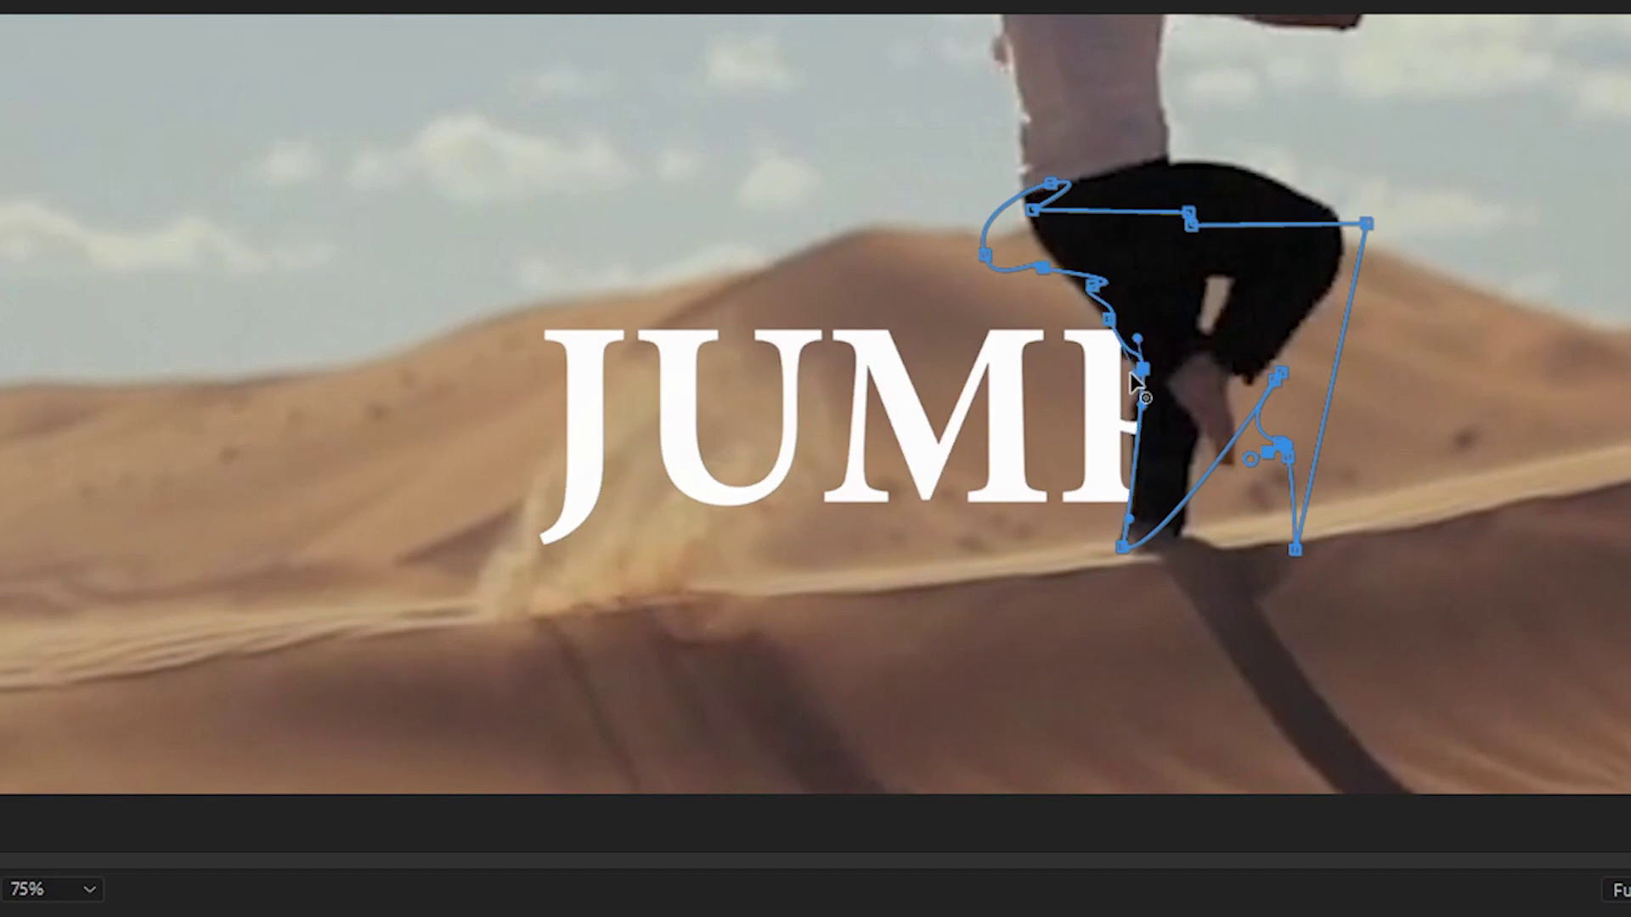
Keep stepping frame by frame, lifting and realigning the lower-left mask points along the leg.
{"action": "key", "text": "Right"}
{"action": "key", "text": "Right"}
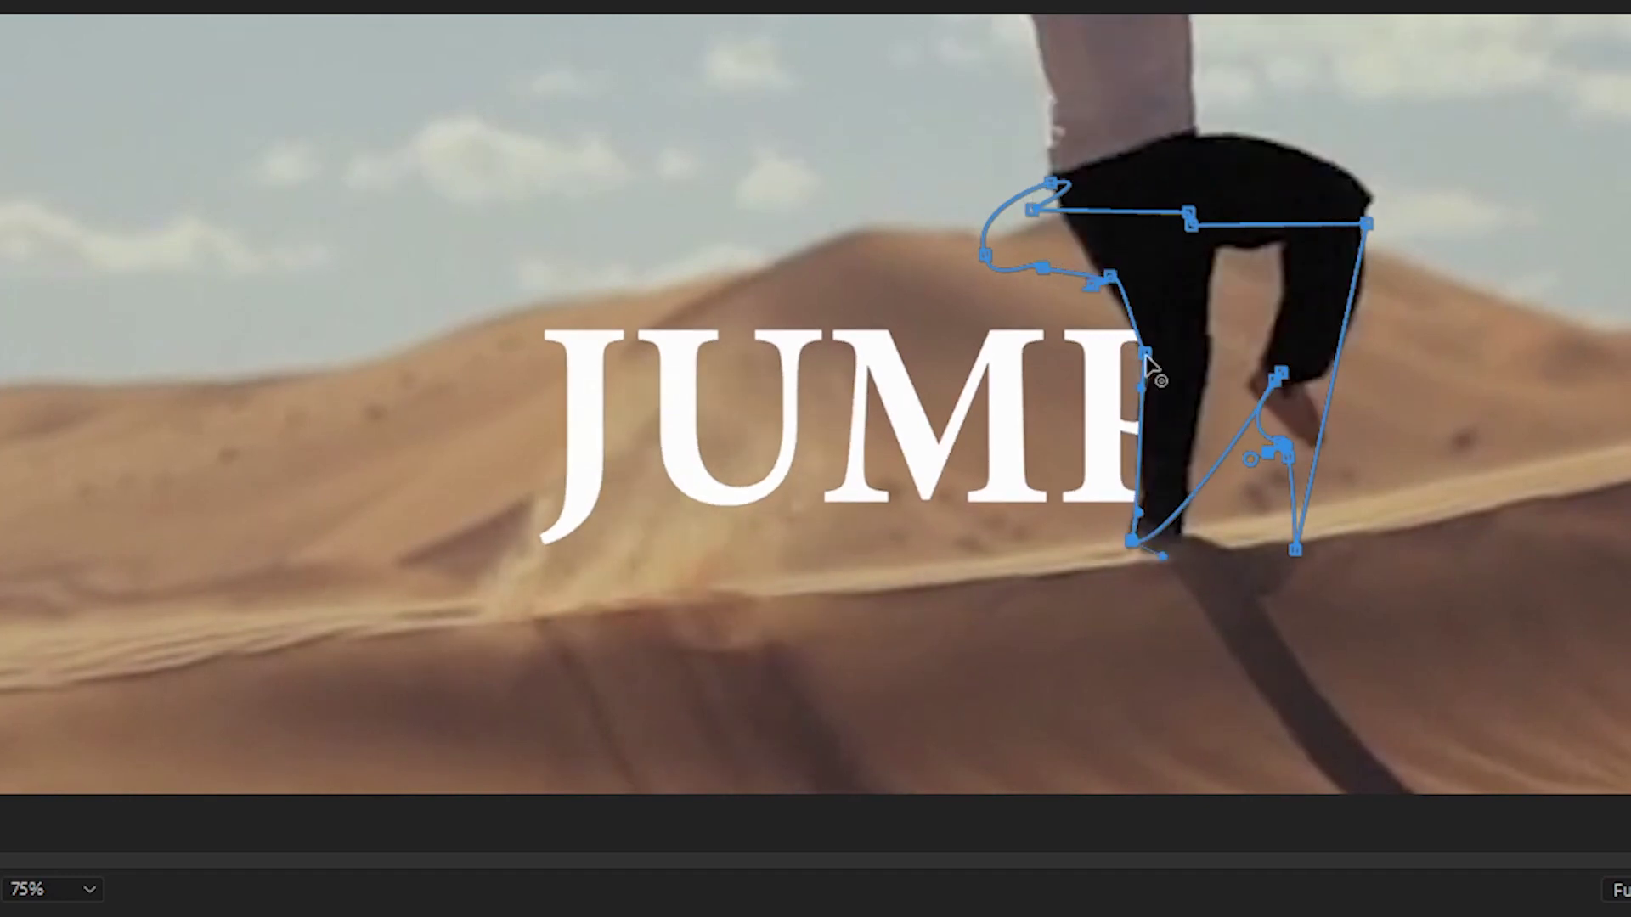
{"action": "key", "text": "Right"}
{"action": "left_click_drag", "start_coordinate": [1150, 521], "coordinate": [1114, 441]}
{"action": "key", "text": "Right"}
{"action": "left_click_drag", "start_coordinate": [1150, 365], "coordinate": [1157, 310]}
{"action": "key", "text": "Right"}
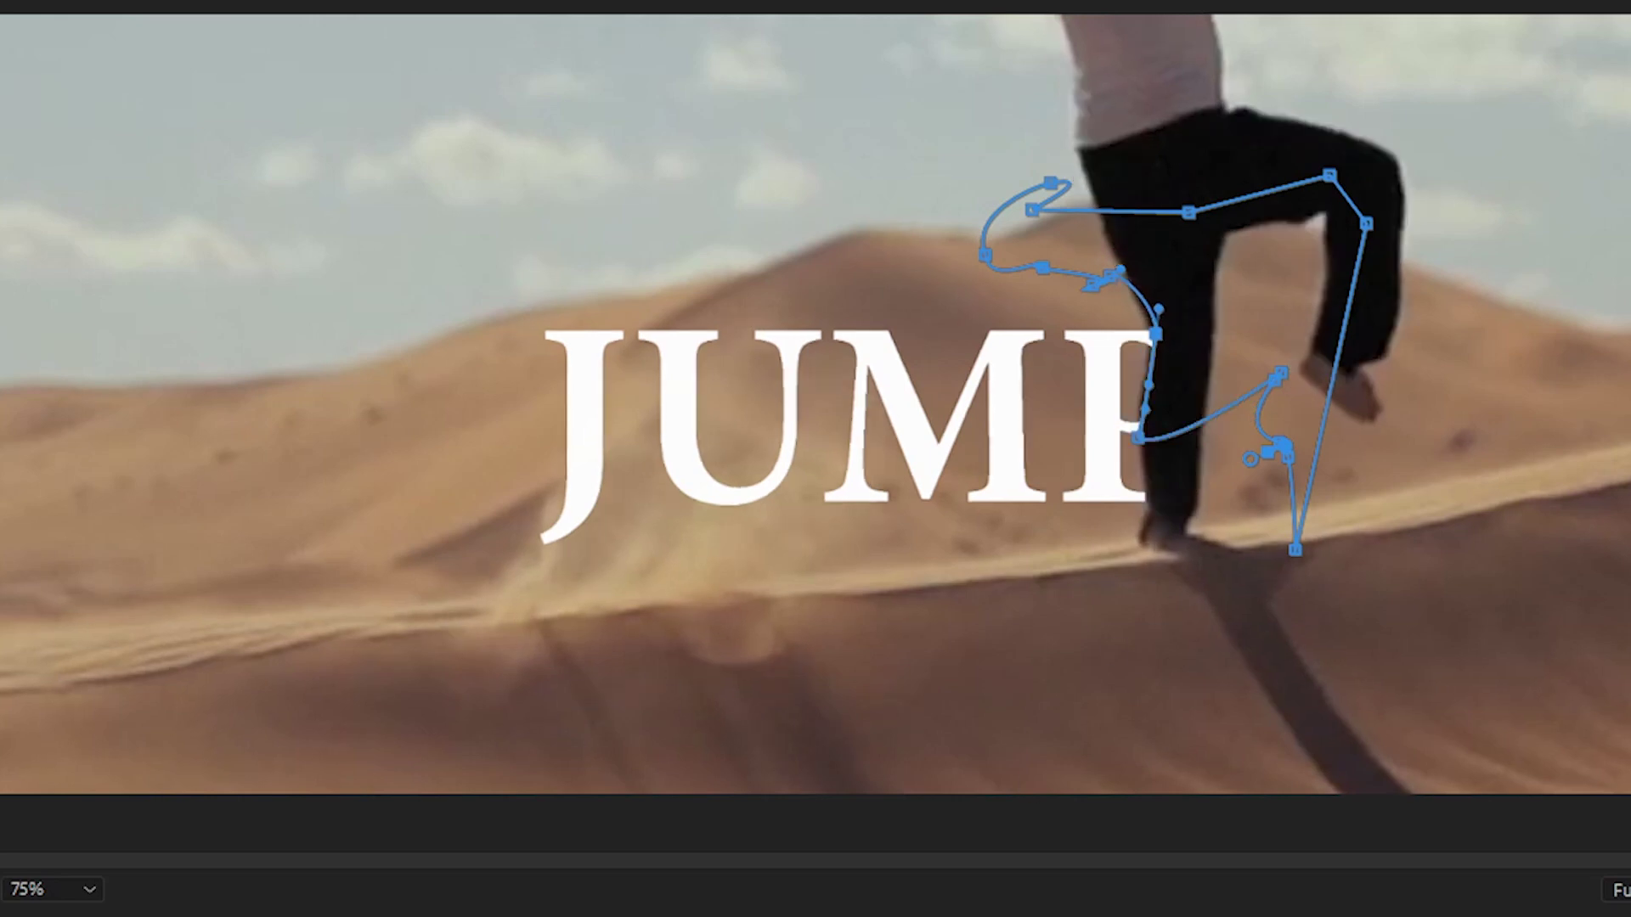
{"action": "left_click_drag", "start_coordinate": [1138, 437], "coordinate": [1146, 509]}
{"action": "key", "text": "Right"}
{"action": "left_click_drag", "start_coordinate": [1164, 426], "coordinate": [1151, 333]}
{"action": "key", "text": "Right"}
{"action": "key", "text": "Right"}
{"action": "key", "text": "Right"}
{"action": "left_click_drag", "start_coordinate": [1144, 510], "coordinate": [1148, 470]}
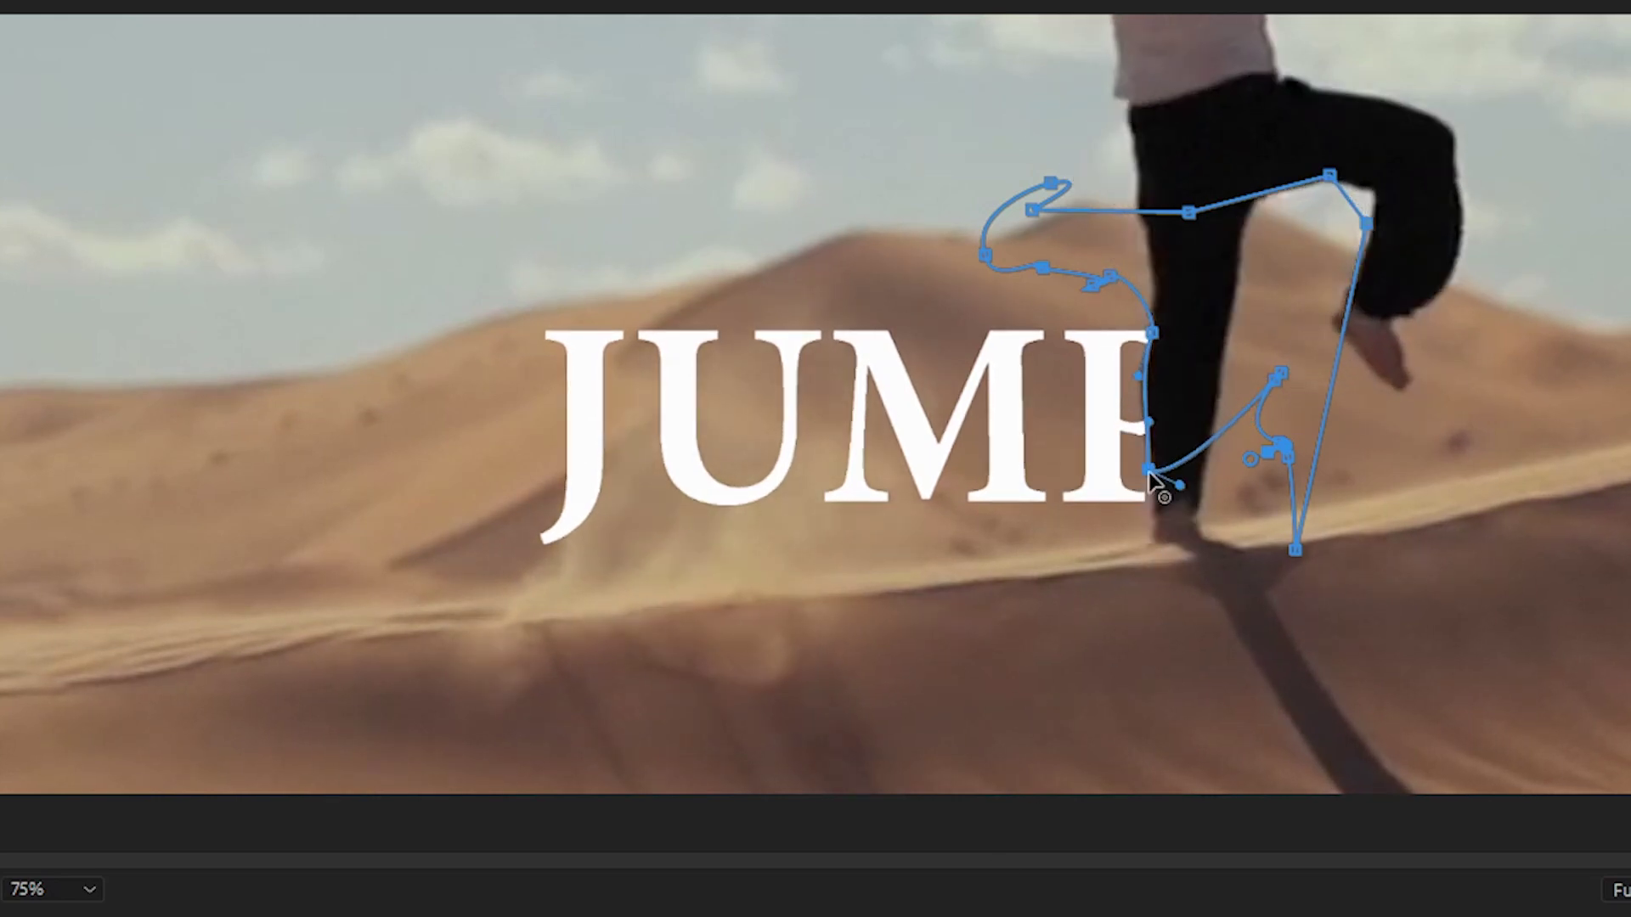
{"action": "key", "text": "Right"}
{"action": "left_click_drag", "start_coordinate": [1188, 211], "coordinate": [1177, 178]}
Continue tracking through 00:00:58:21, adjusting the foot and P-side mask points each frame.
{"action": "key", "text": "Right"}
{"action": "left_click_drag", "start_coordinate": [1149, 470], "coordinate": [1152, 503]}
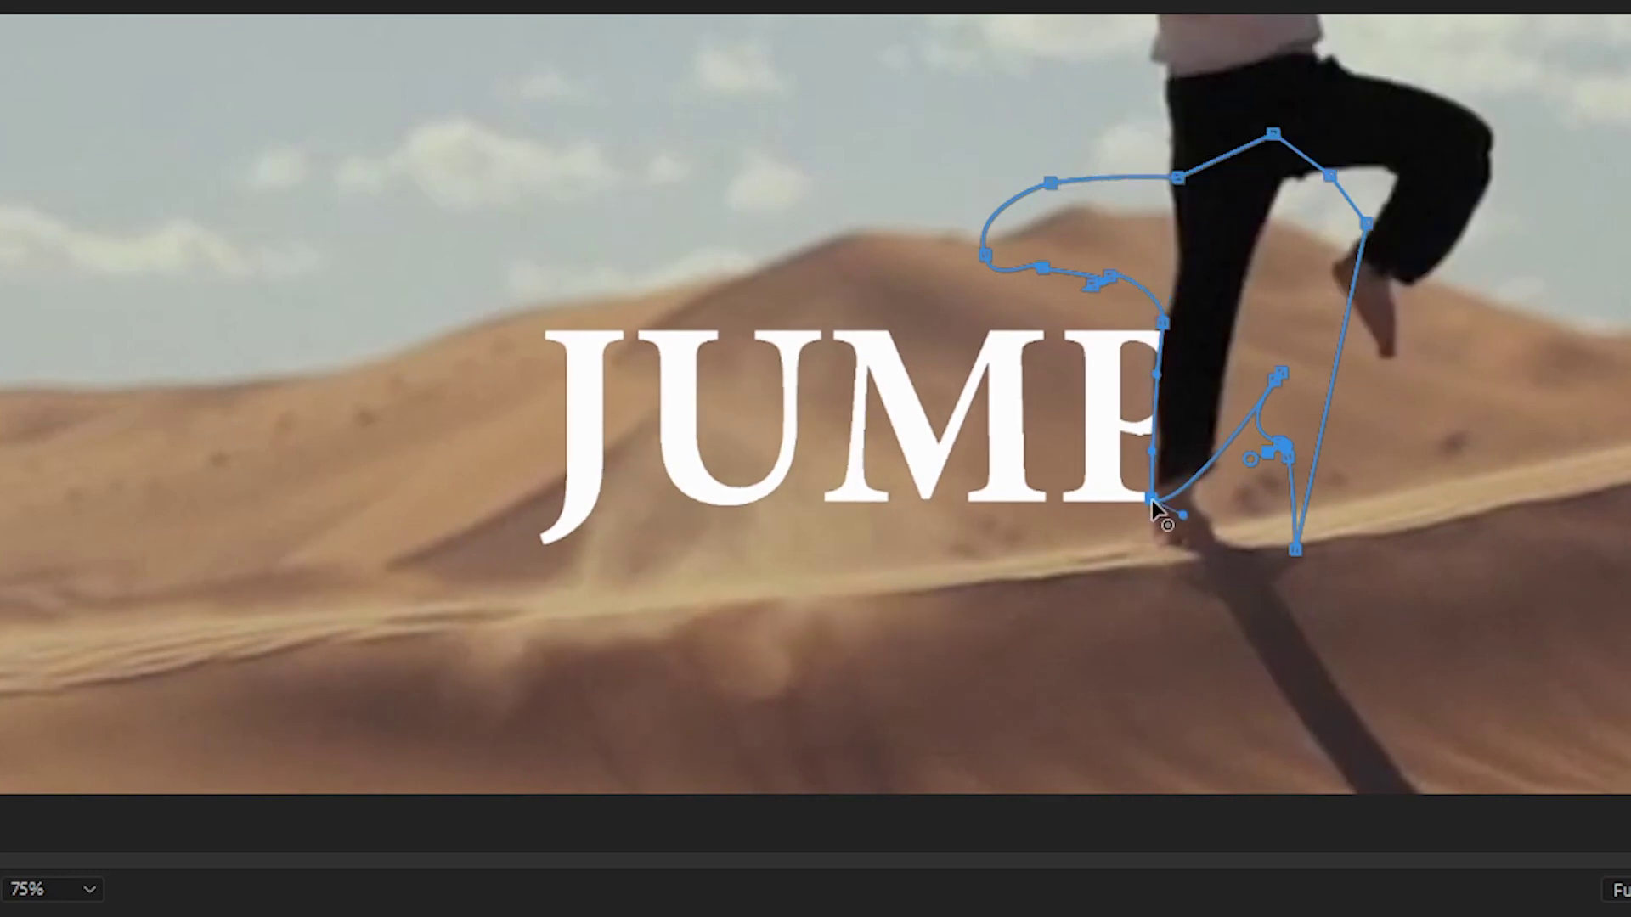
{"action": "key", "text": "Right"}
{"action": "key", "text": "Right"}
{"action": "left_click_drag", "start_coordinate": [1186, 422], "coordinate": [1168, 433]}
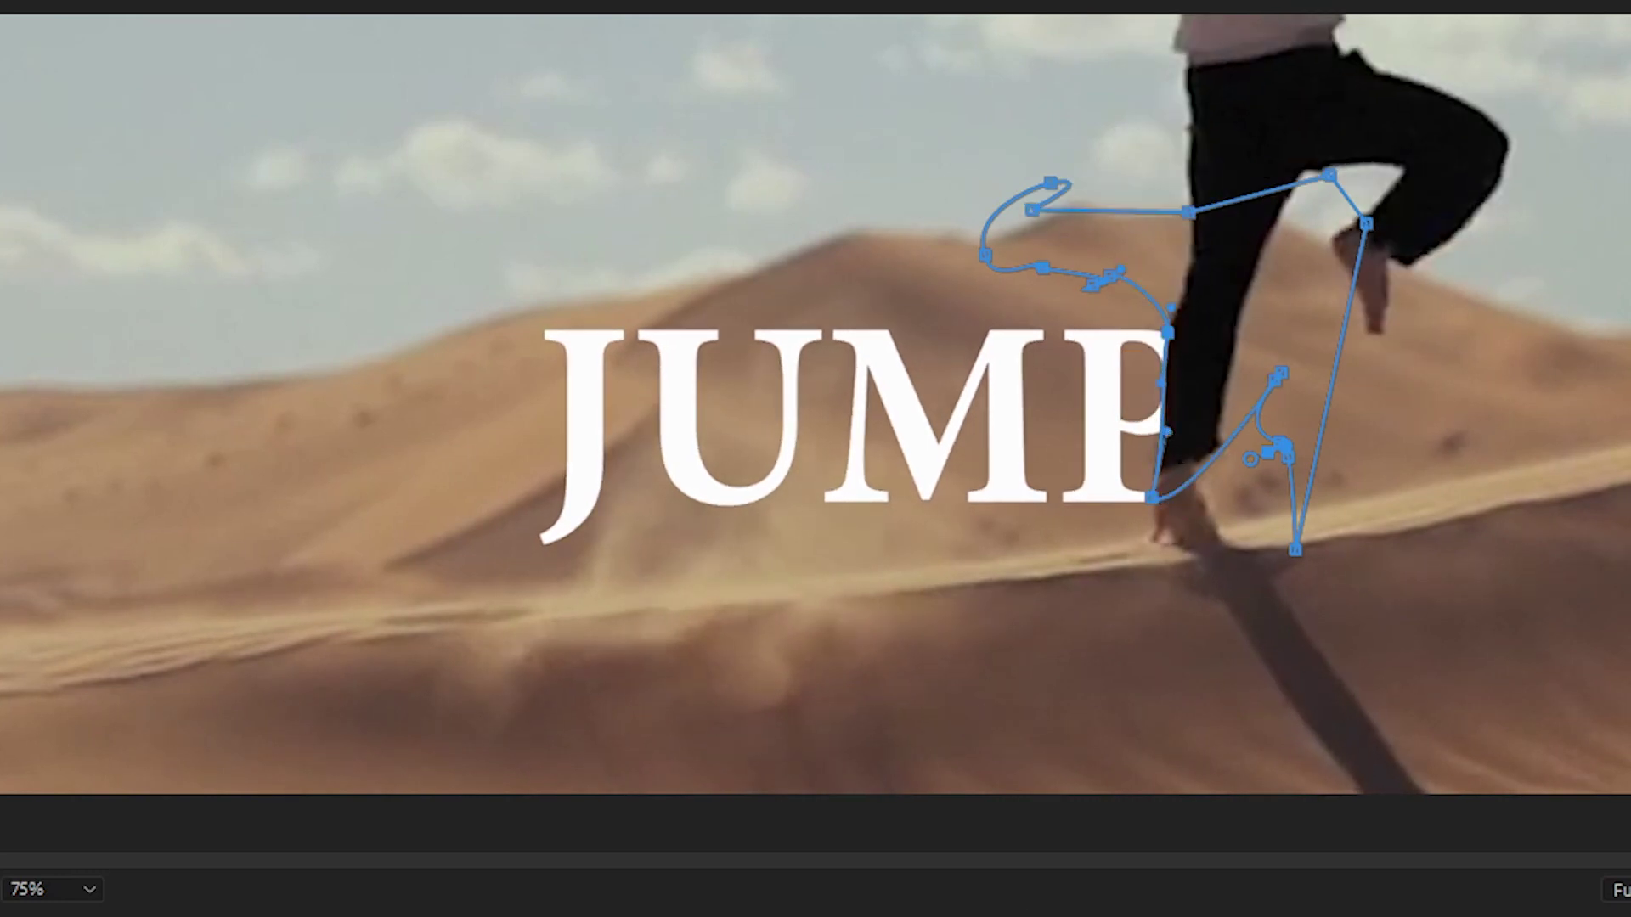
{"action": "key", "text": "Right"}
{"action": "left_click_drag", "start_coordinate": [1169, 333], "coordinate": [1206, 291]}
{"action": "key", "text": "Right"}
{"action": "left_click_drag", "start_coordinate": [1152, 498], "coordinate": [1160, 443]}
{"action": "key", "text": "Right"}
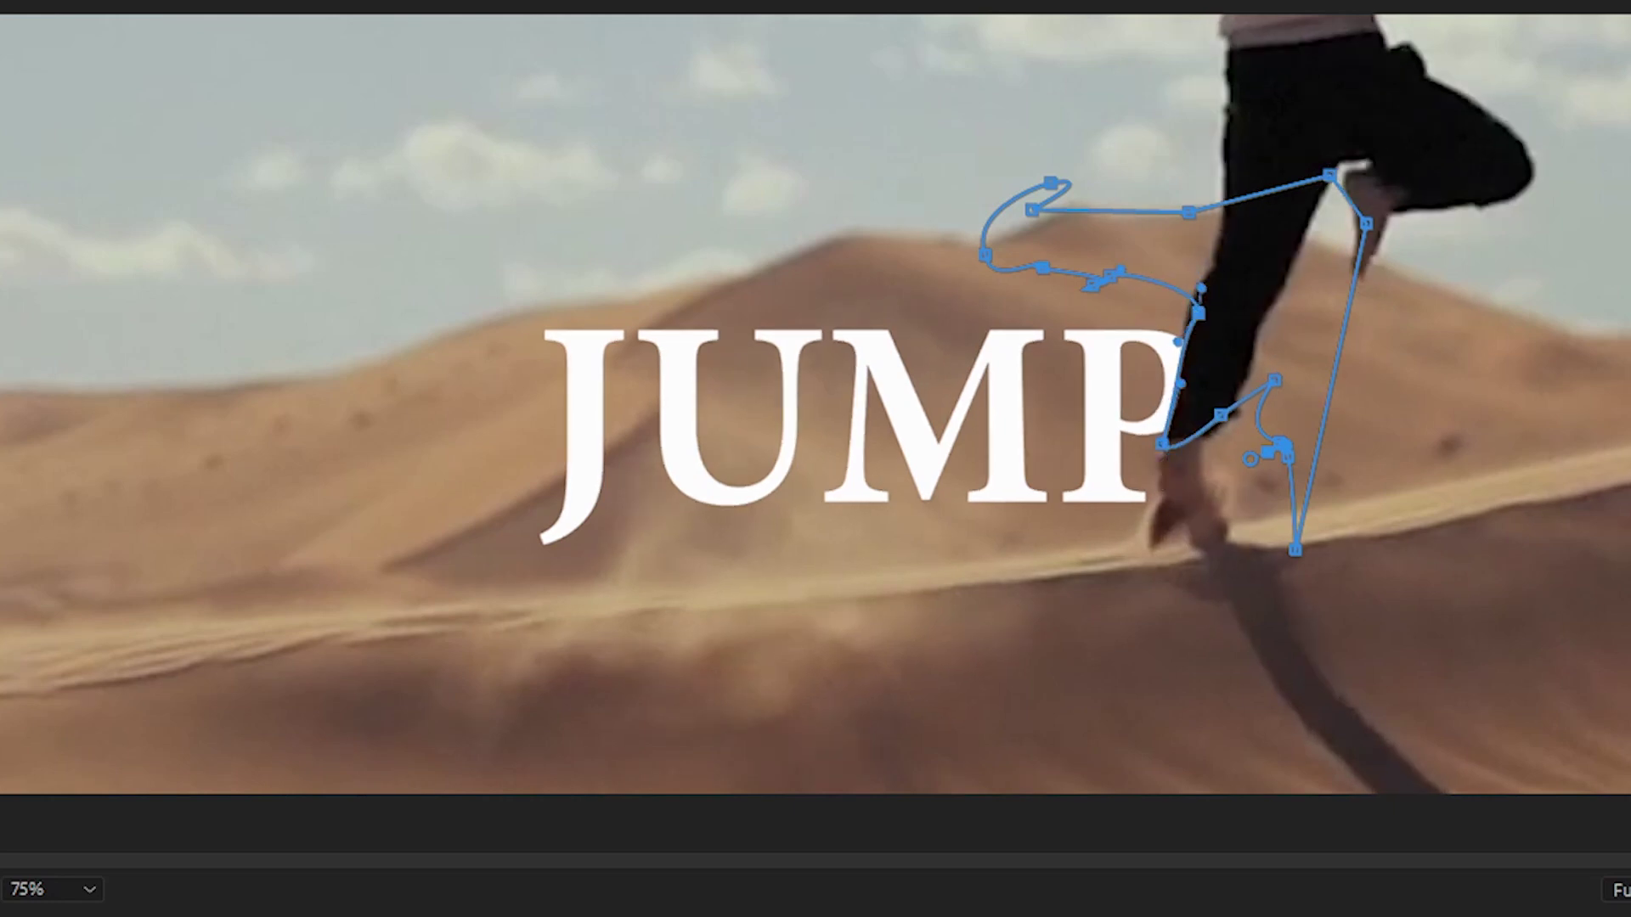
{"action": "key", "text": "Right"}
{"action": "left_click_drag", "start_coordinate": [1198, 312], "coordinate": [1214, 281]}
{"action": "key", "text": "Right"}
{"action": "mouse_move", "coordinate": [1161, 444]}
{"action": "left_mouse_down"}
{"action": "mouse_move", "coordinate": [1166, 460]}
{"action": "mouse_move", "coordinate": [1169, 305]}
{"action": "mouse_move", "coordinate": [1127, 322]}
{"action": "left_mouse_up"}
{"action": "key", "text": "Right"}
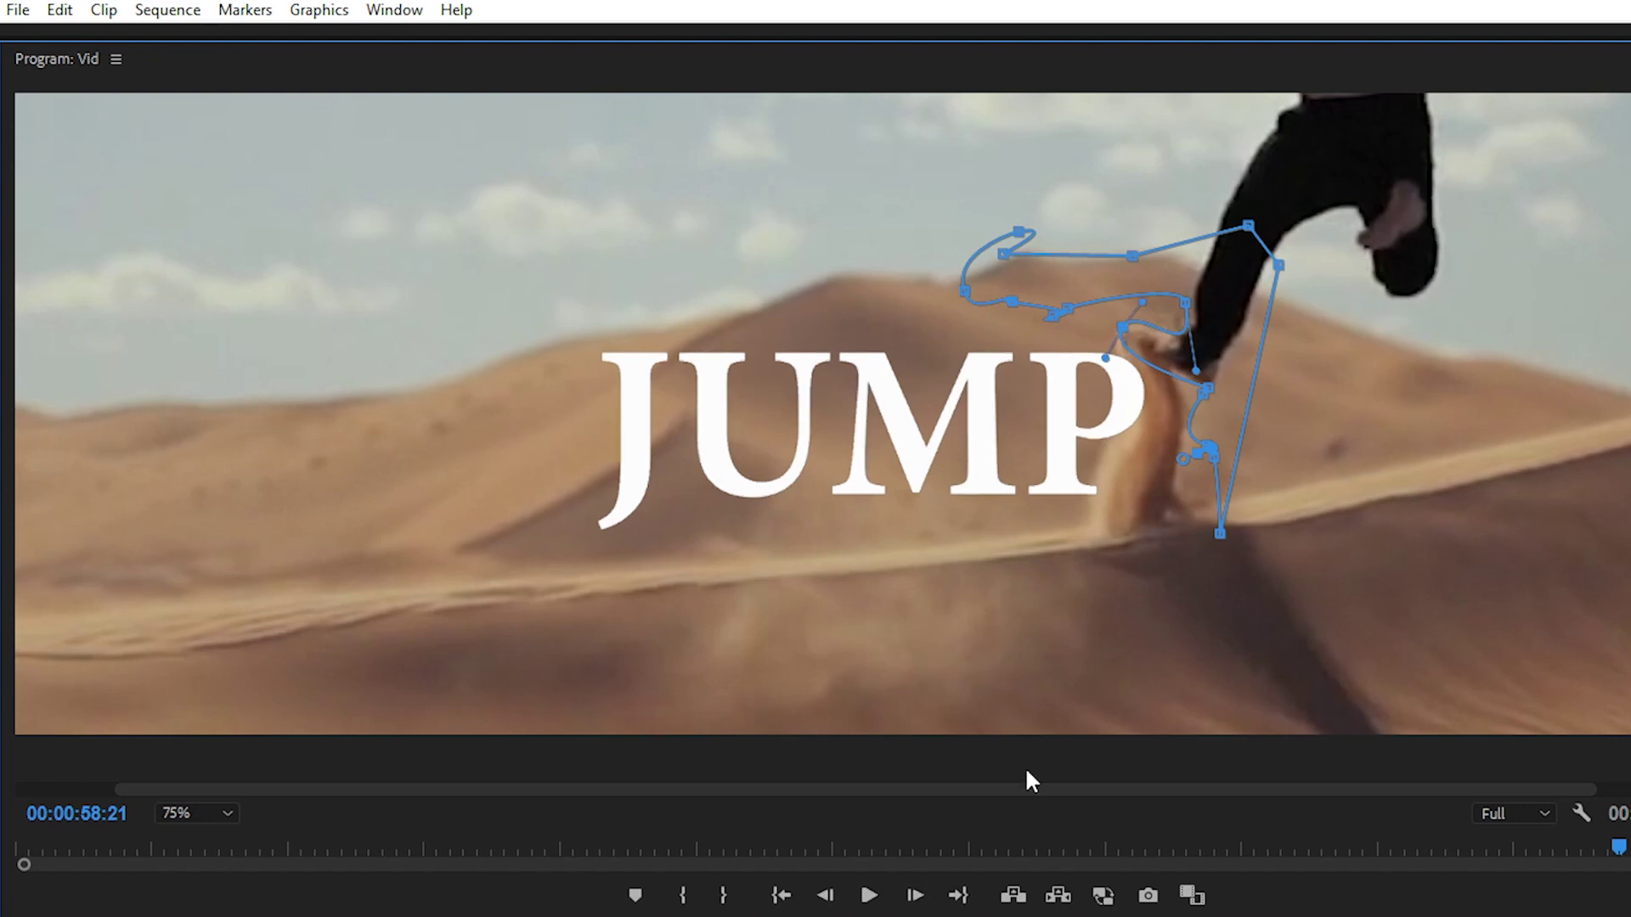
Step to 00:00:58:22, fit the viewer, reselect the Jump clip and rewind to its start.
{"action": "left_click", "coordinate": [916, 896]}
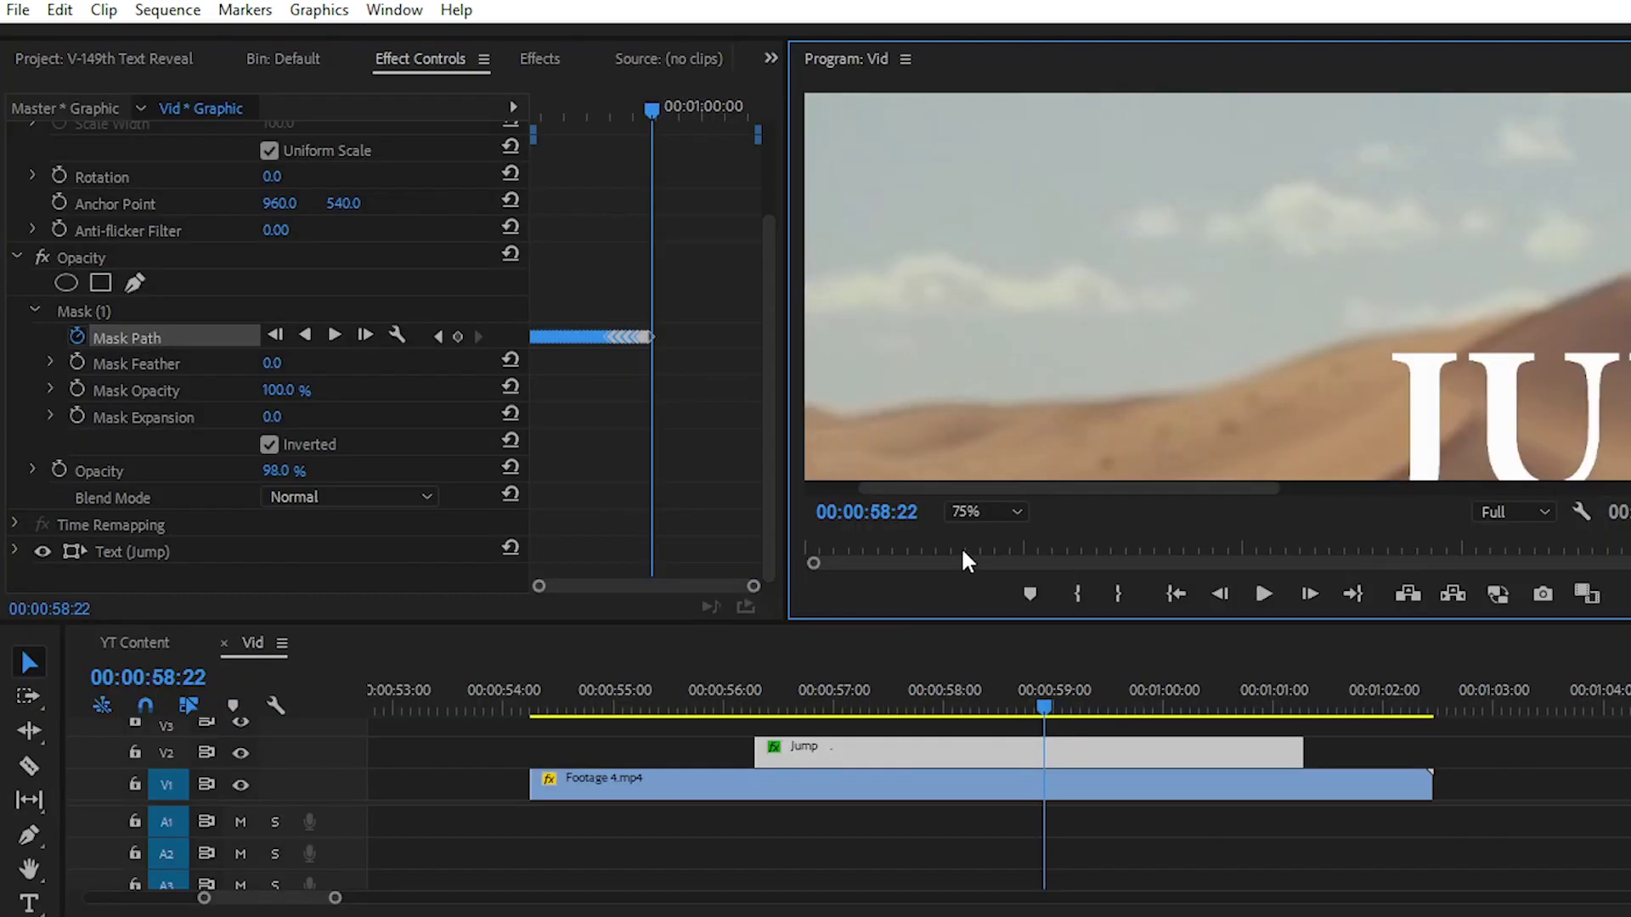
{"action": "left_click", "coordinate": [975, 512]}
{"action": "left_click", "coordinate": [981, 541]}
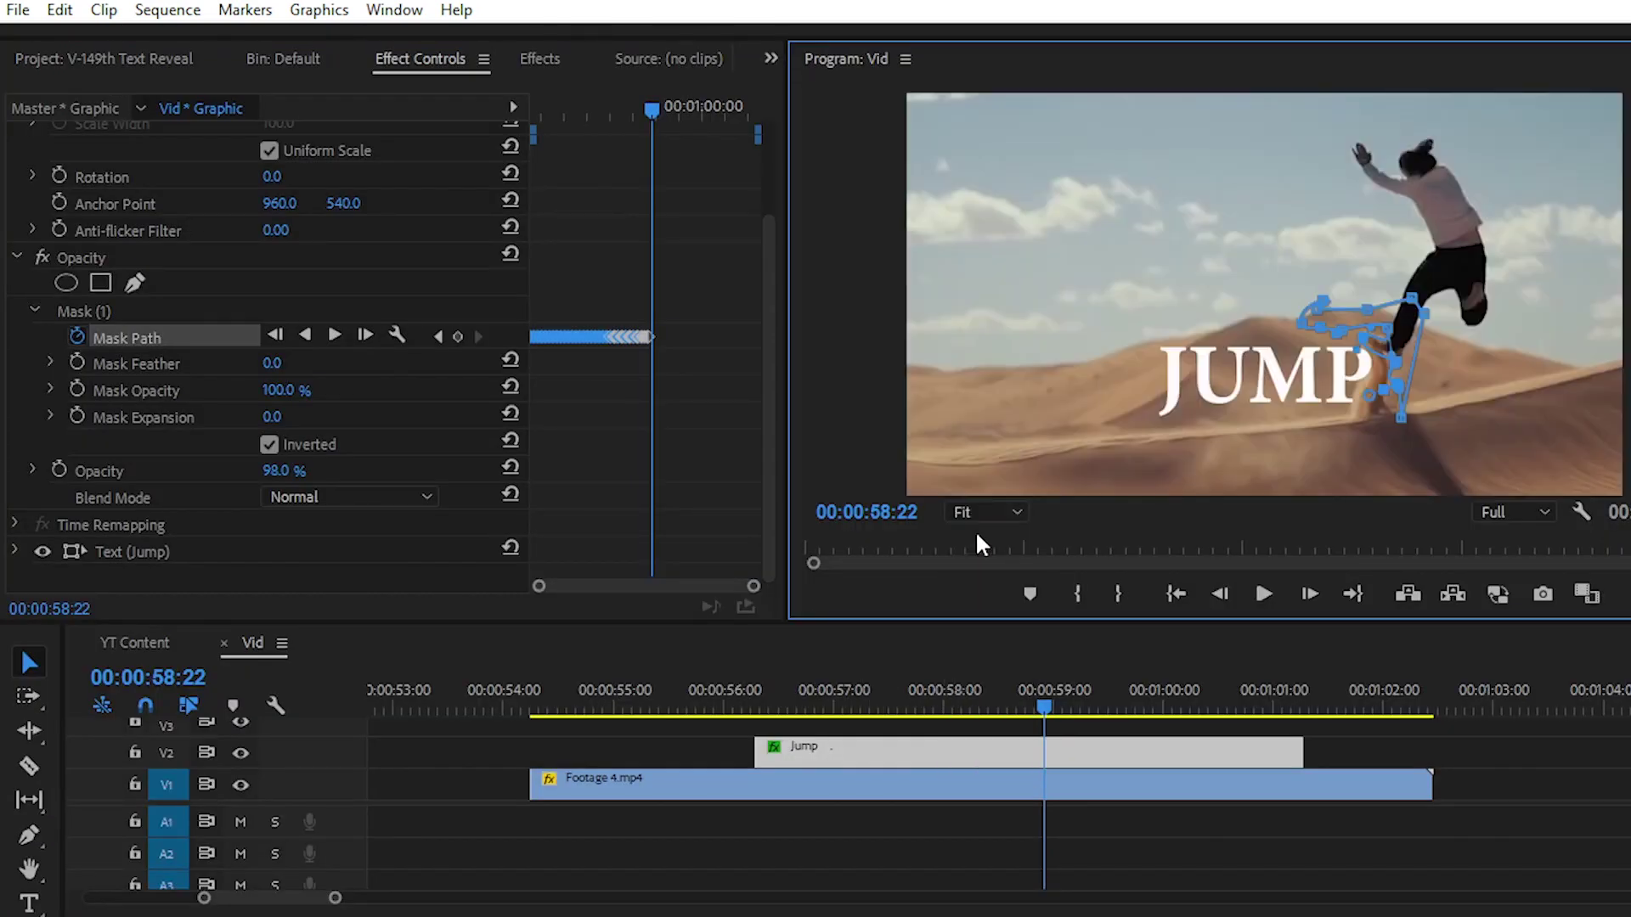
{"action": "left_click", "coordinate": [1376, 758]}
{"action": "left_click", "coordinate": [1144, 756]}
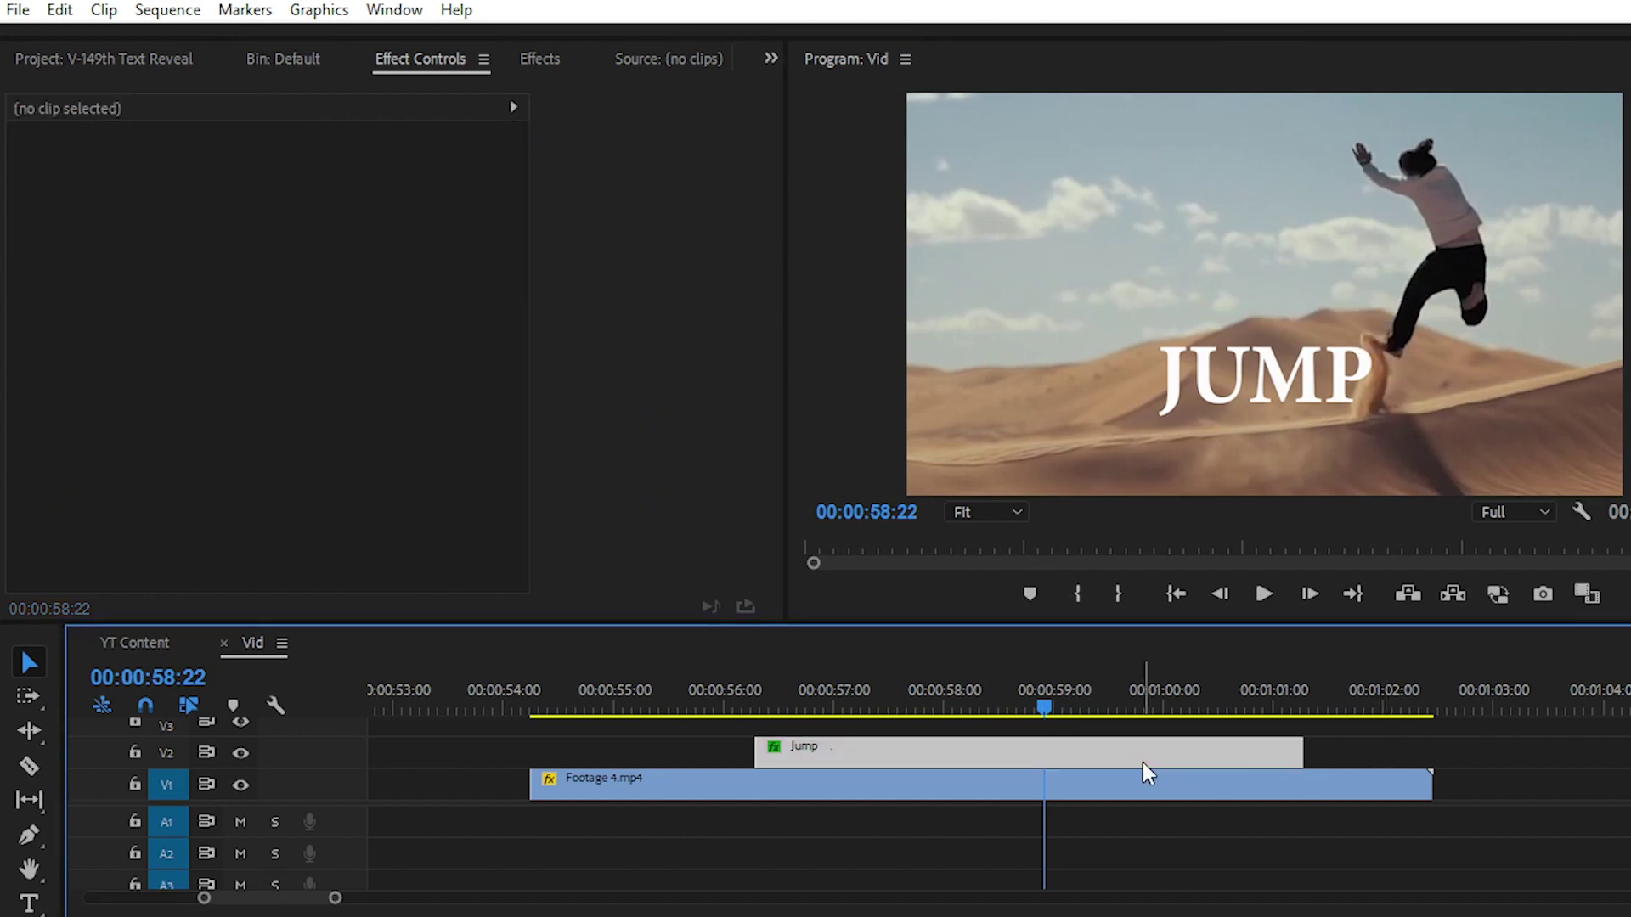
{"action": "left_click", "coordinate": [995, 709]}
{"action": "left_click_drag", "start_coordinate": [995, 709], "coordinate": [758, 716]}
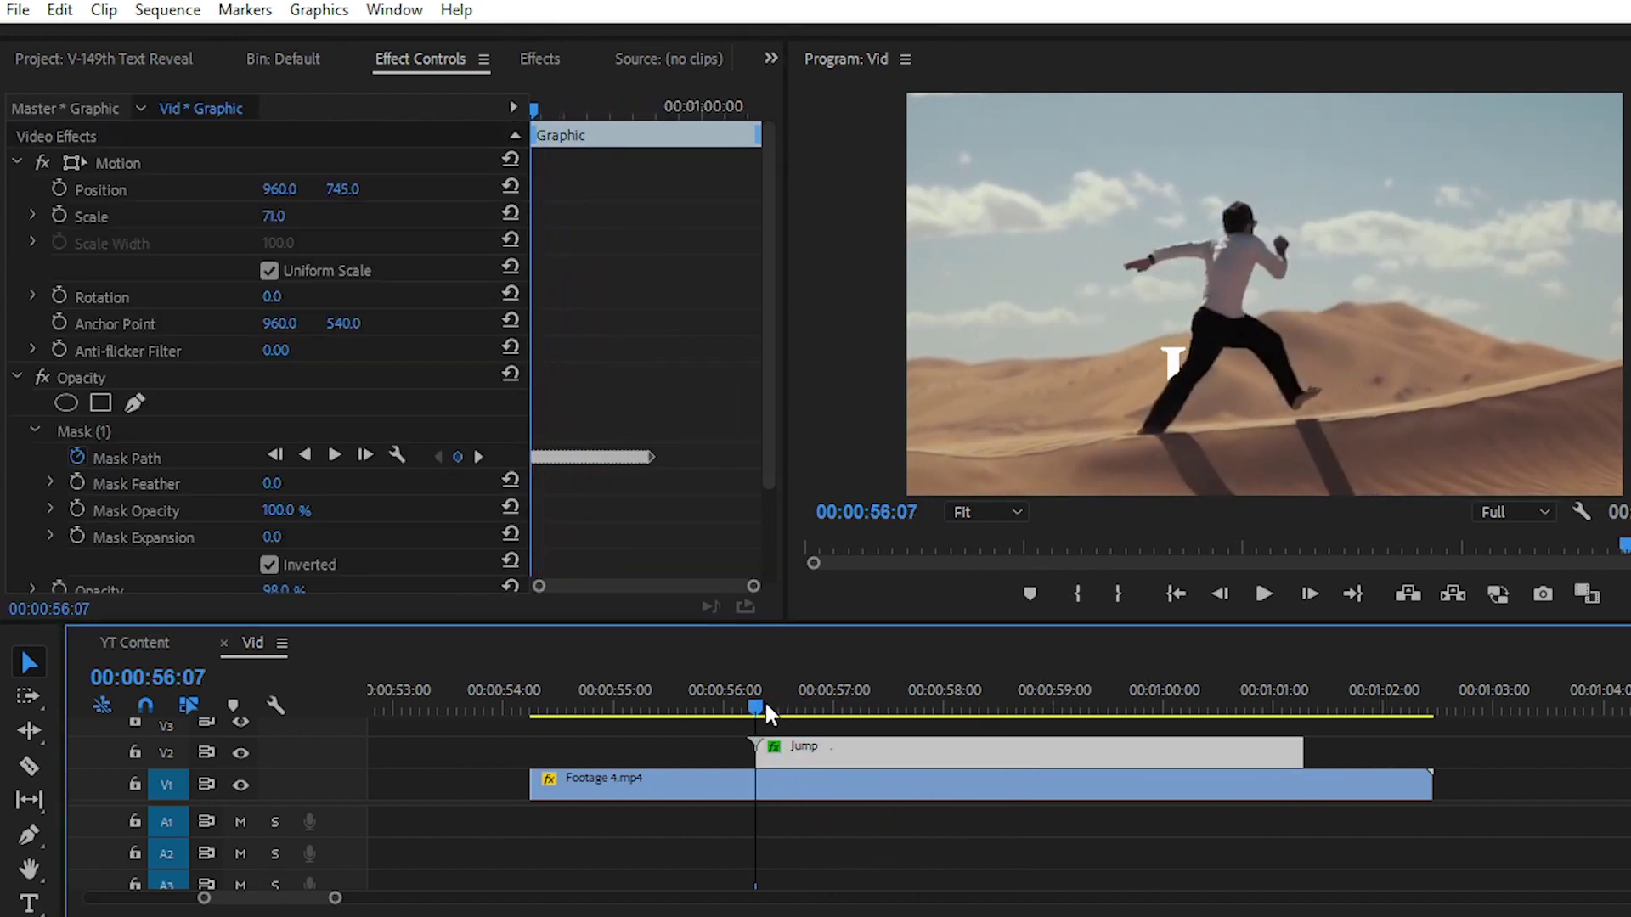
Play the sequence to watch JUMP emerge from behind the runner.
{"action": "key", "text": "space"}
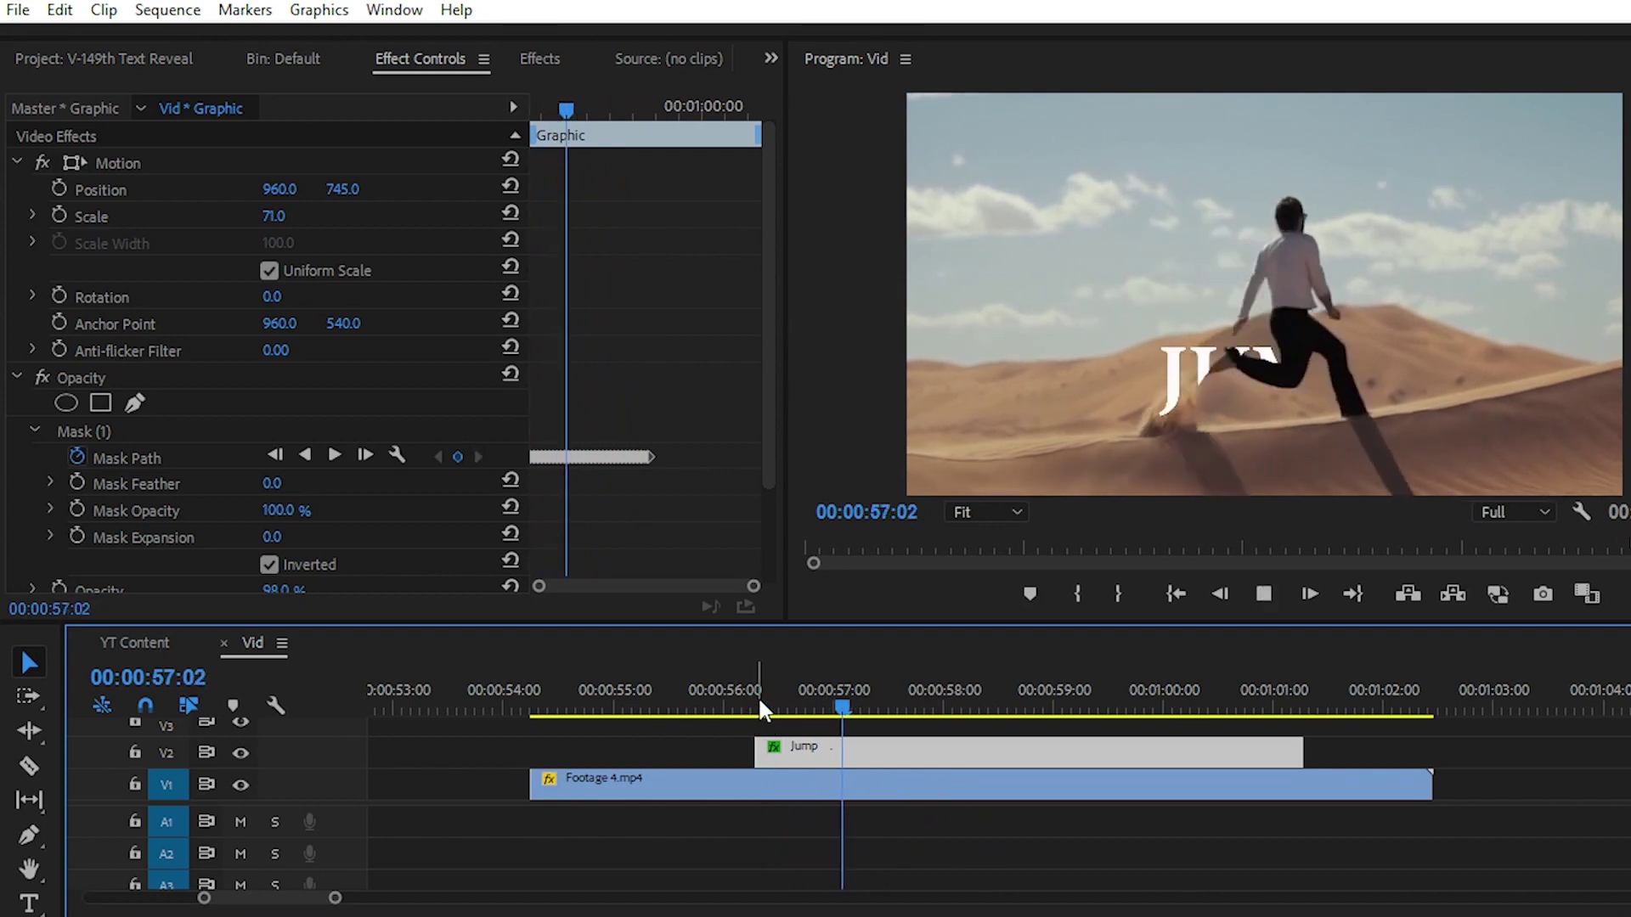